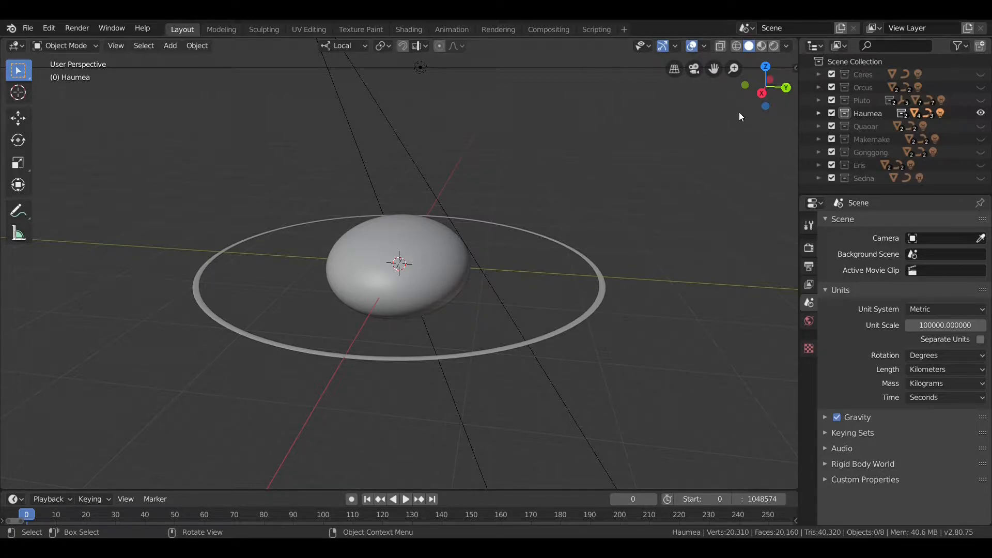
Step: Switch the viewport to rendered shading and hide the overlays and gizmos
click(774, 46)
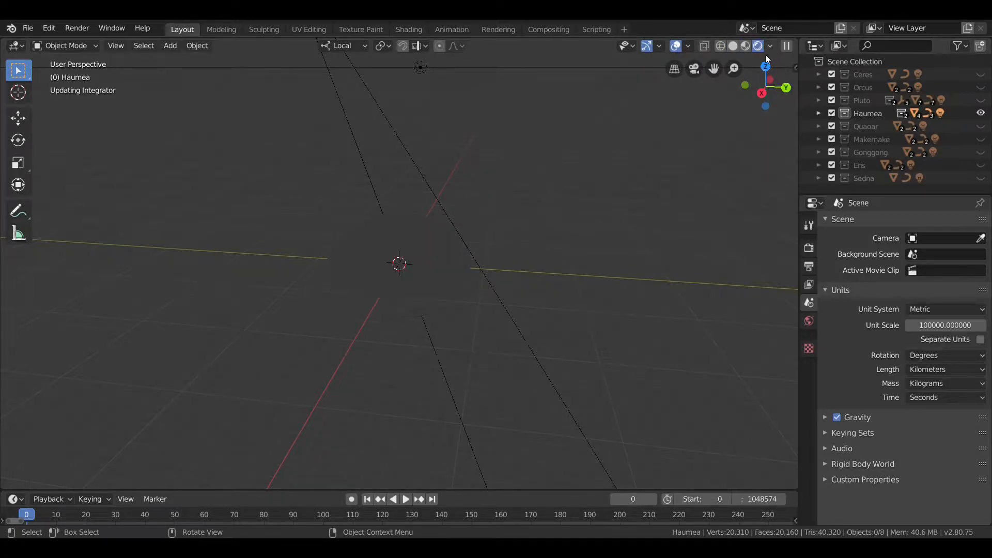
click(675, 46)
click(648, 46)
middle_drag(616, 114, 668, 174)
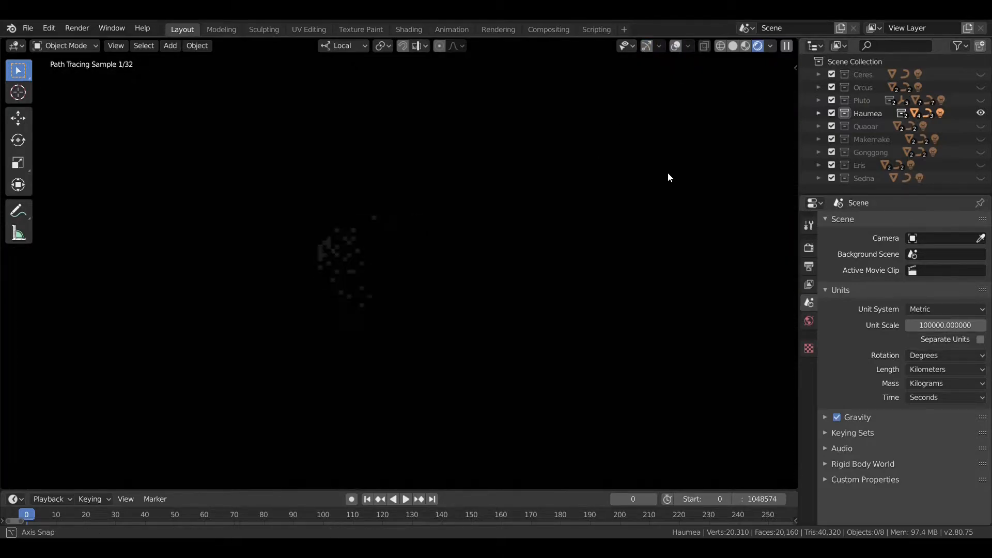
Step: Assign the Haumea.Sun light data to the Haumea.Sun light in the Haumea collection
click(819, 113)
click(851, 178)
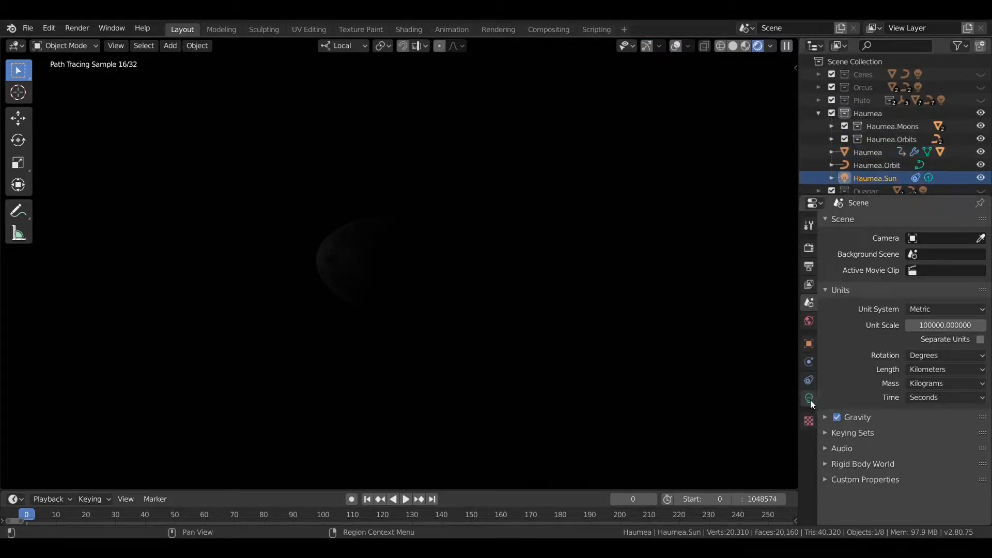
click(811, 401)
click(832, 222)
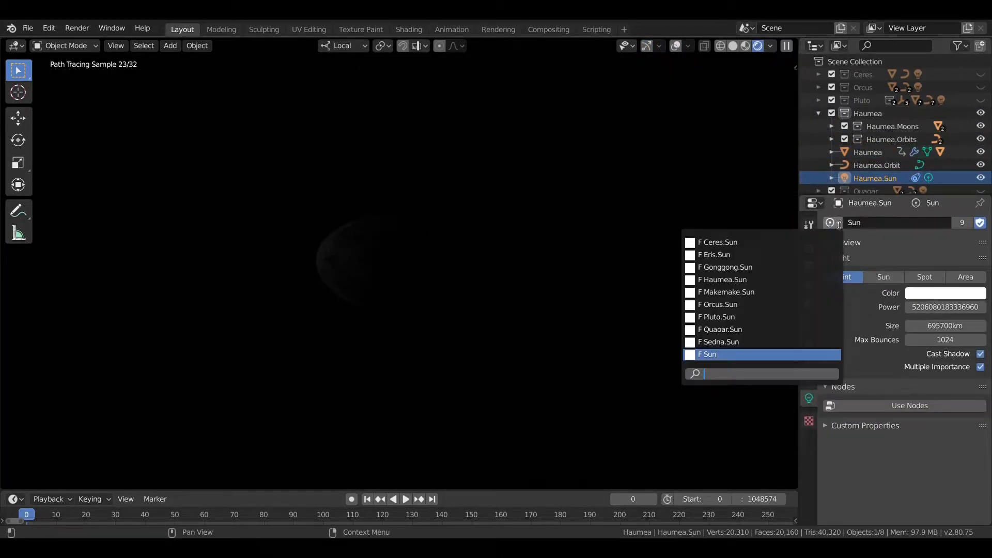
click(796, 283)
Step: Examine the rendered Haumea planet, its surface and its ring from several distances and angles
scroll(653, 255, down, 8)
scroll(653, 255, down, 5)
scroll(648, 253, up, 3)
scroll(652, 254, up, 6)
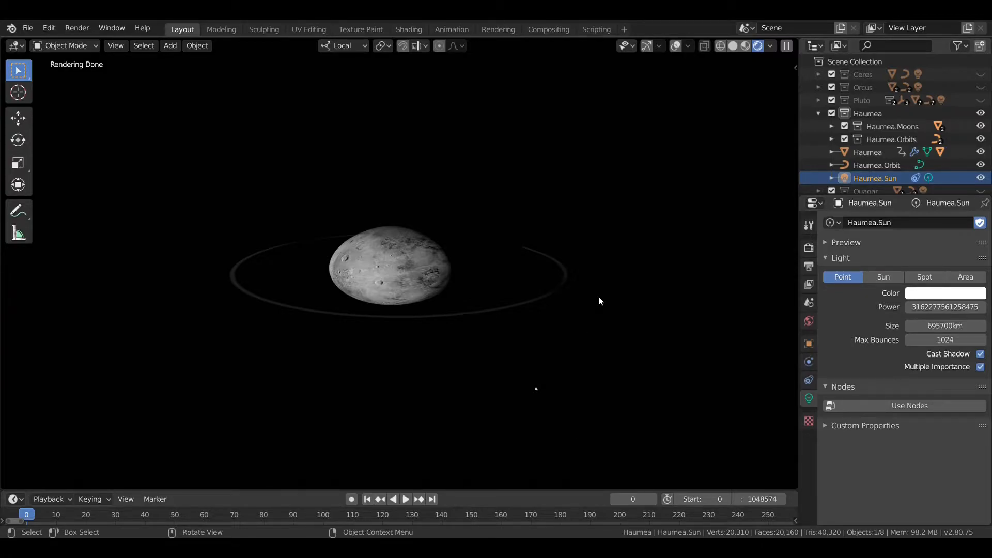
scroll(548, 268, up, 3)
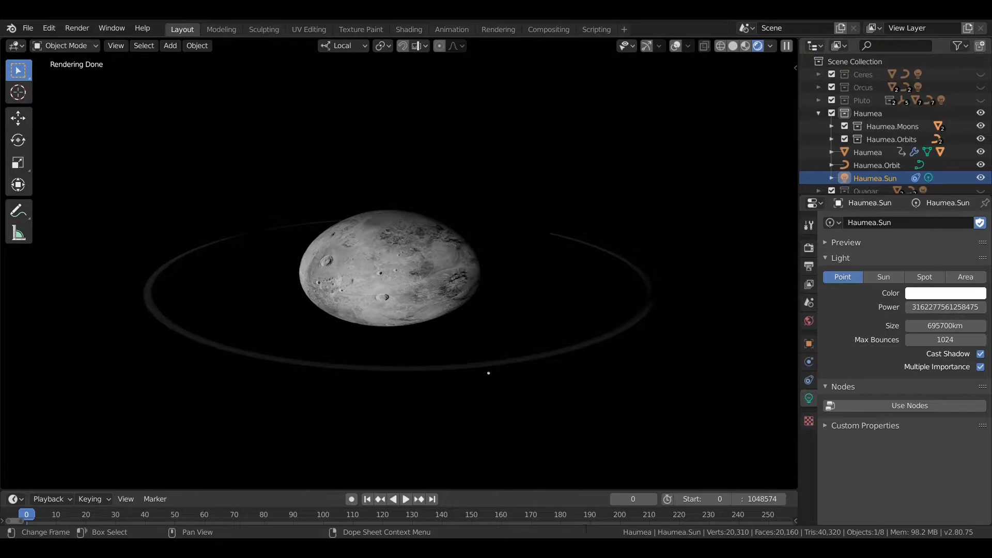
middle_drag(545, 273, 400, 448)
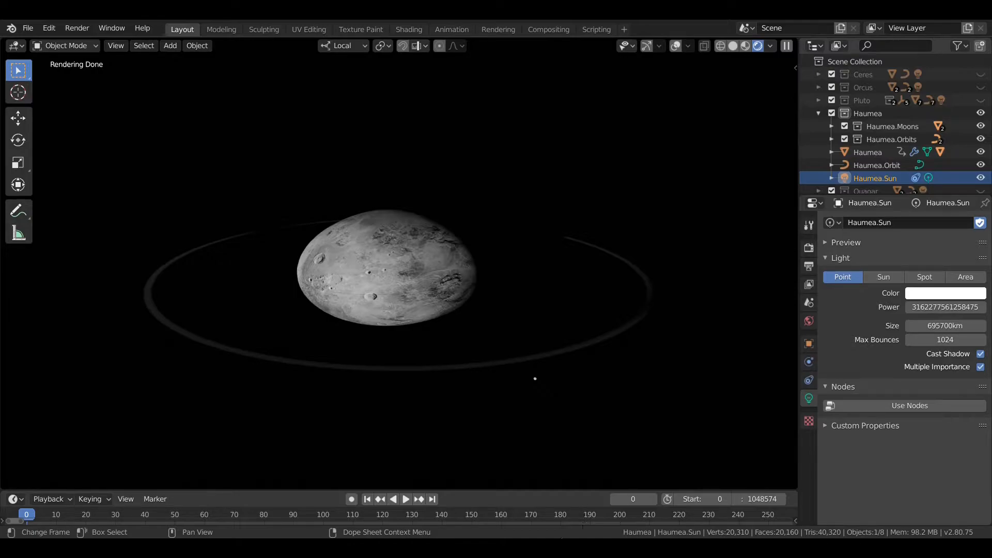
scroll(575, 275, down, 1)
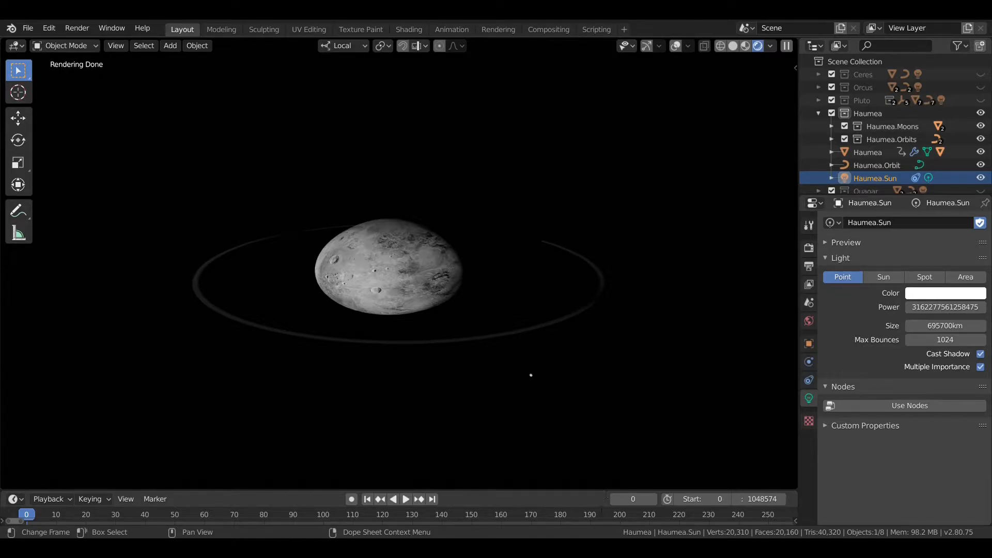
mouse_move(591, 291)
middle_down()
mouse_move(572, 297)
mouse_move(585, 295)
mouse_move(581, 284)
mouse_move(561, 284)
mouse_move(573, 283)
mouse_move(572, 299)
mouse_move(562, 281)
middle_up()
scroll(574, 284, up, 5)
scroll(574, 284, down, 4)
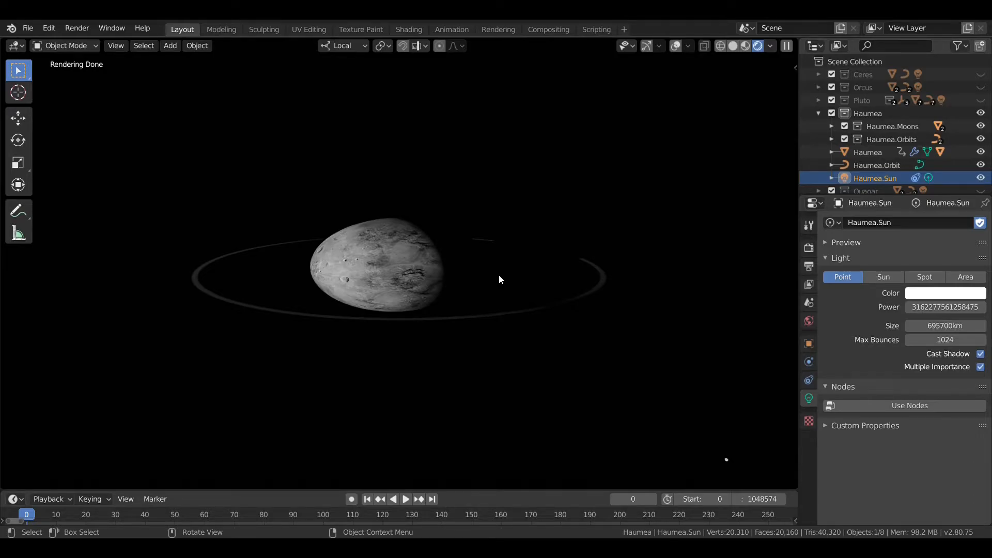
mouse_move(481, 260)
middle_down()
mouse_move(476, 250)
mouse_move(473, 278)
mouse_move(481, 255)
middle_up()
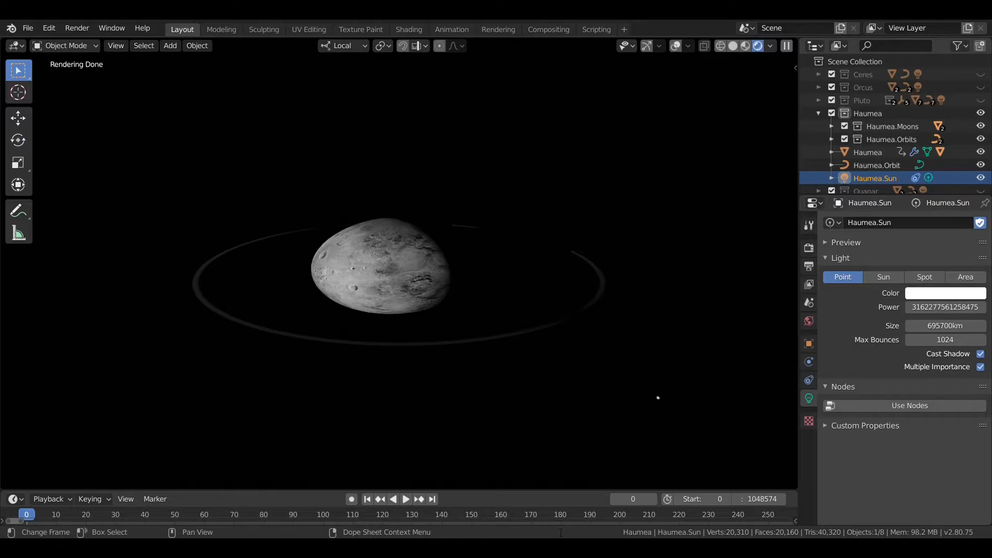
mouse_move(509, 269)
middle_down()
mouse_move(505, 258)
mouse_move(502, 291)
mouse_move(496, 271)
middle_up()
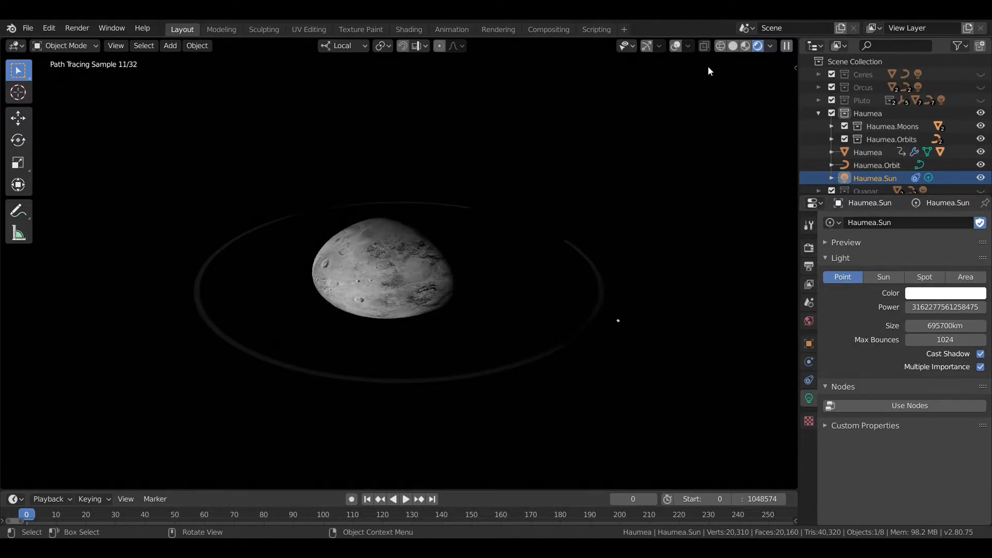
Step: Return to solid shading with overlays shown and check the Haumea planet's dimensions in its transform properties
click(733, 47)
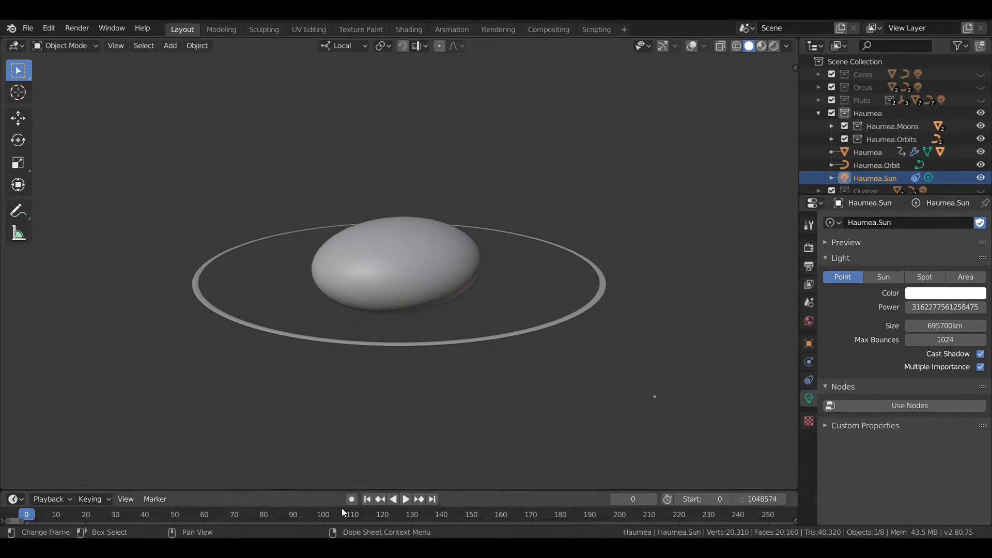
click(414, 257)
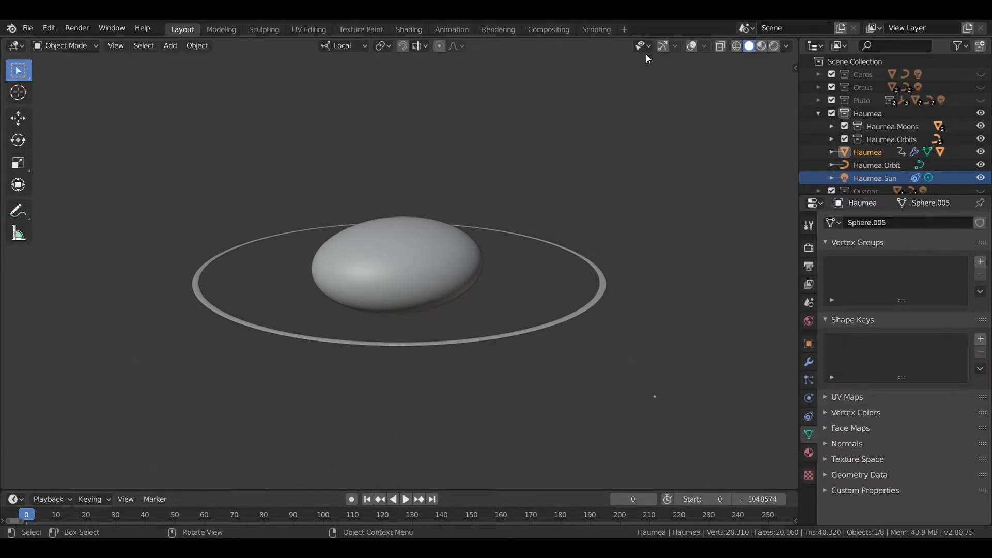
click(692, 46)
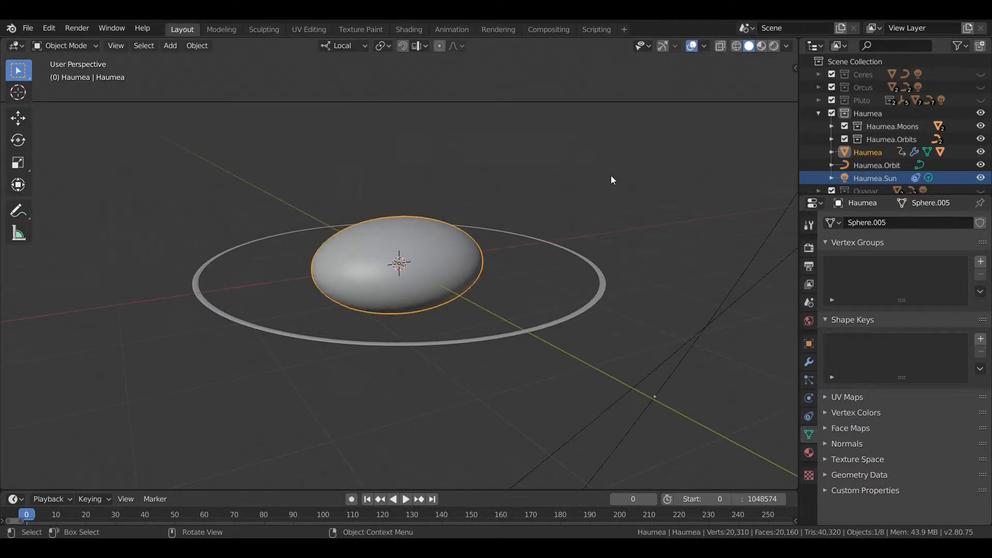
key(n)
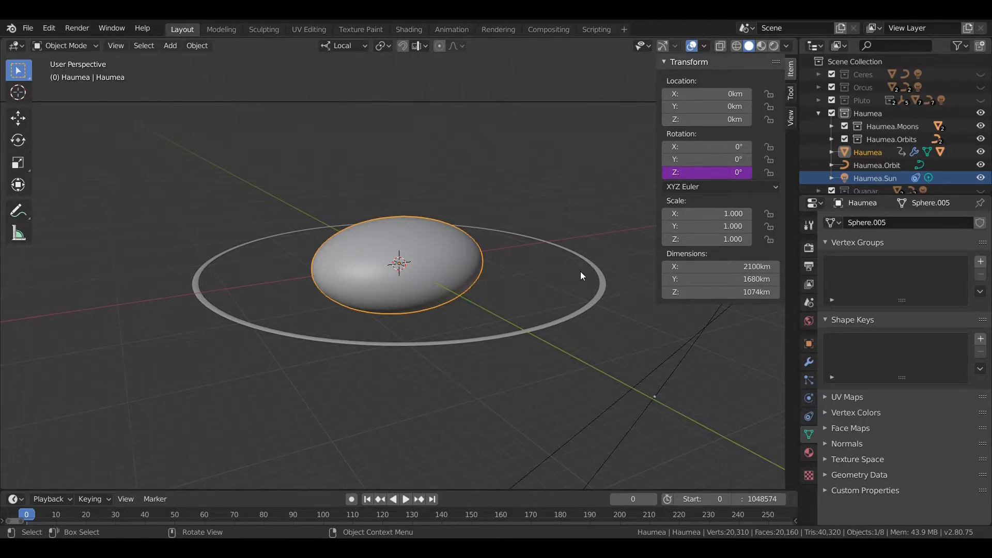
key(n)
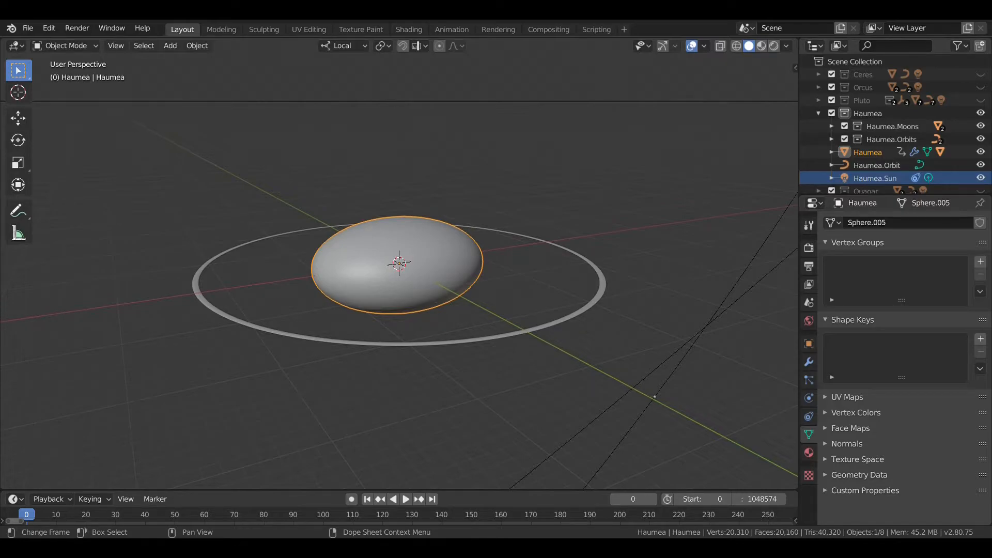
Step: Start the animation playback and set the time remapping to Old 1 and New 576
middle_drag(521, 257, 516, 263)
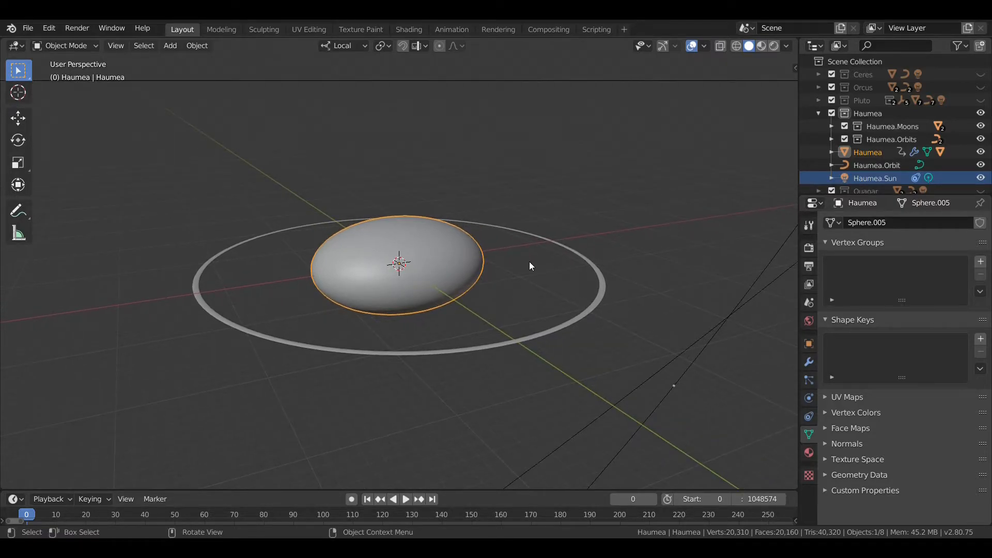
key(space)
click(809, 266)
double_click(954, 419)
text(1)
key(Tab)
text(576)
key(Return)
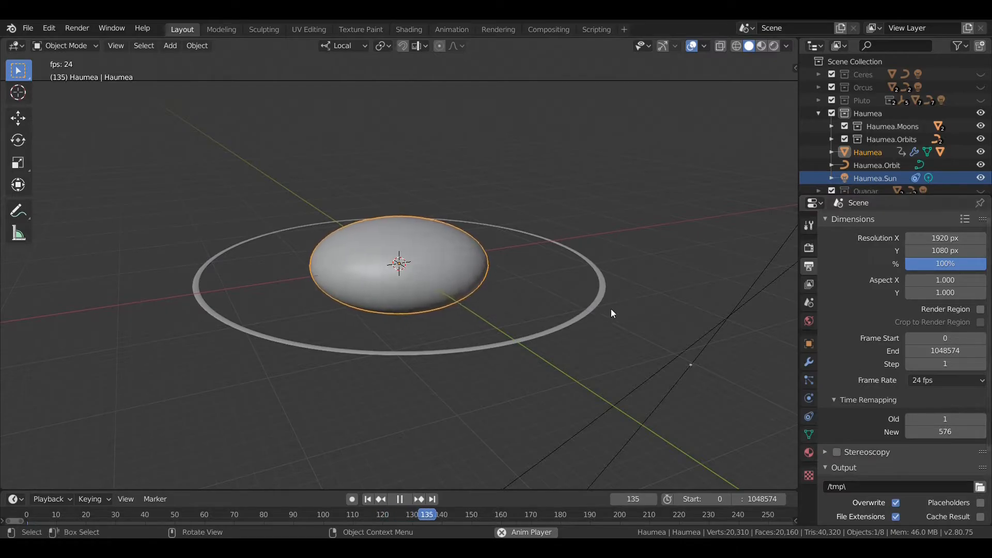
Step: Watch Haumea's rotation during playback, stop the animation and return to the first frame
middle_drag(560, 303, 556, 293)
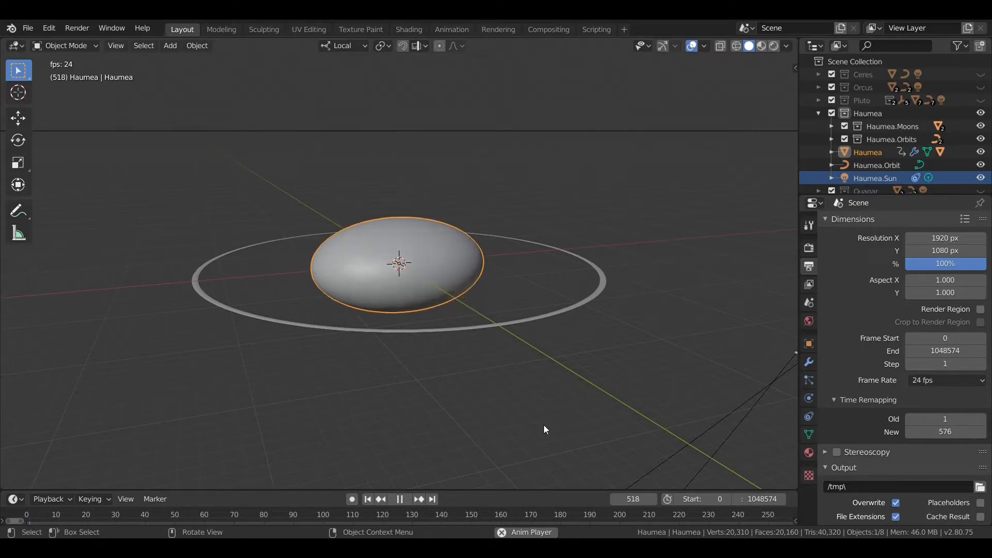
middle_drag(523, 289, 529, 298)
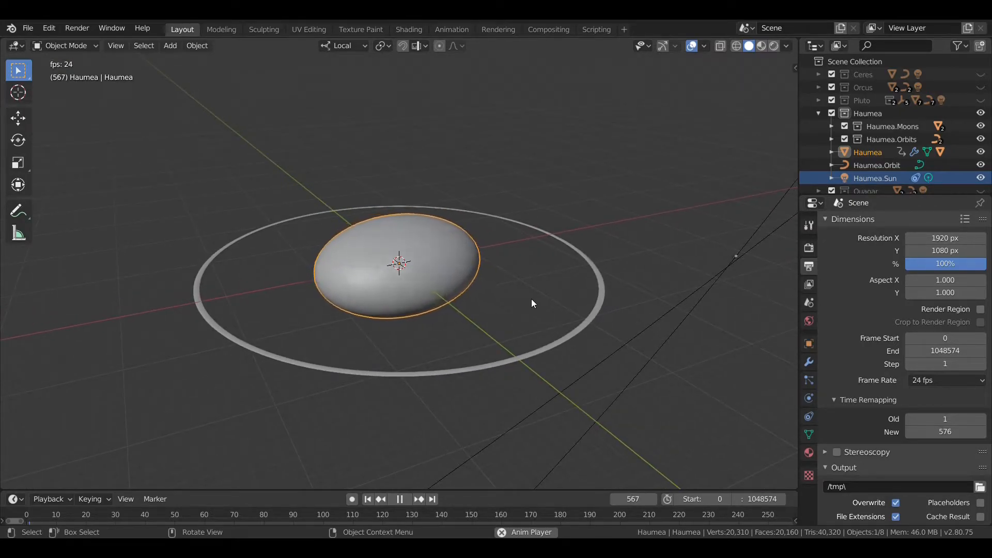
click(400, 499)
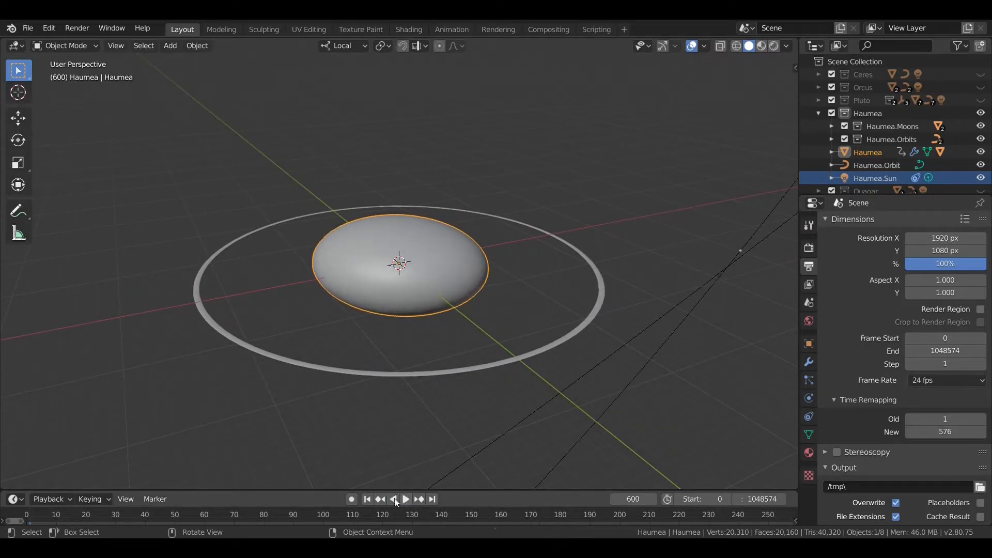
click(368, 499)
Step: Examine the elongated shape of the Haumea planet inside its ring, up close and from farther away
scroll(478, 233, up, 3)
scroll(479, 229, up, 1)
scroll(479, 230, down, 3)
scroll(479, 230, up, 2)
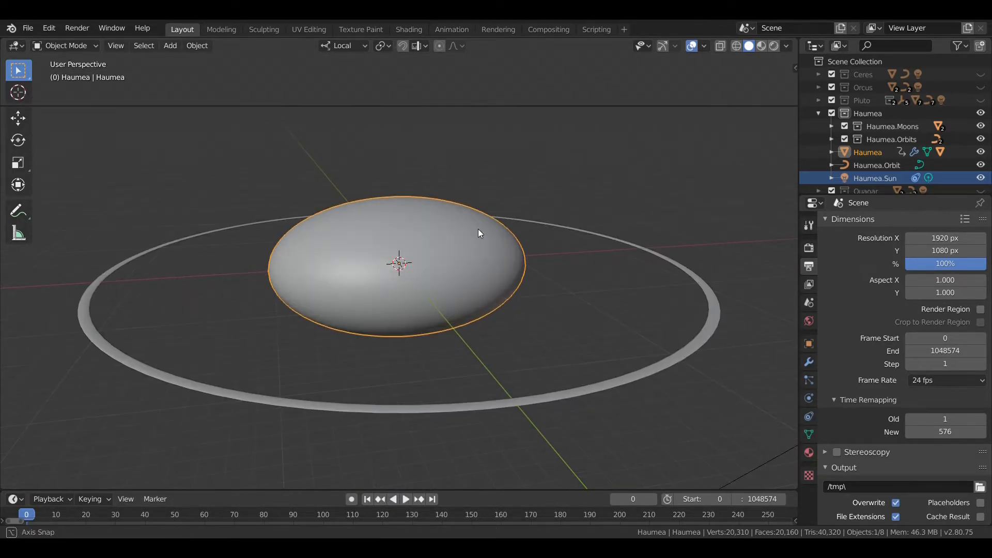
middle_drag(478, 233, 468, 251)
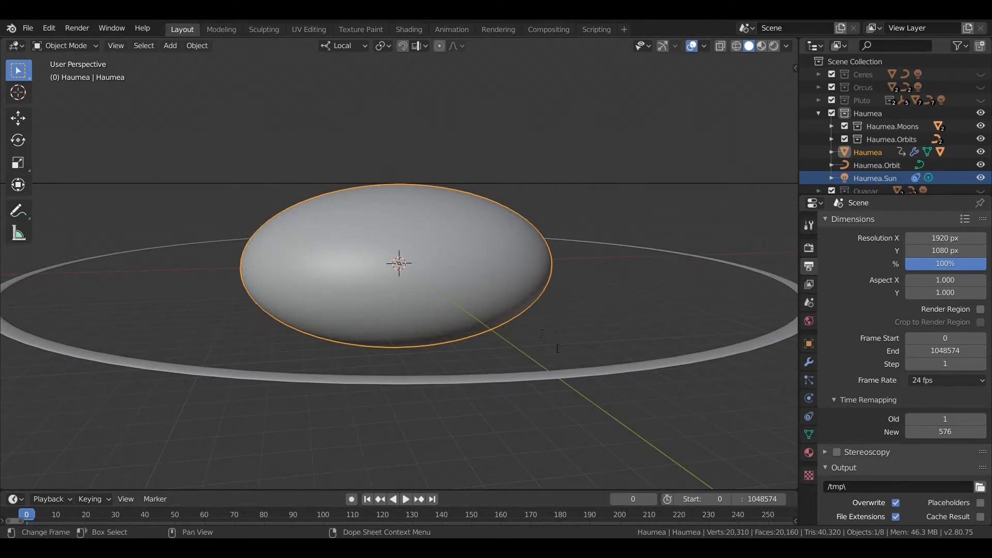
scroll(523, 312, down, 6)
mouse_move(524, 287)
middle_down()
mouse_move(523, 312)
mouse_move(522, 299)
middle_up()
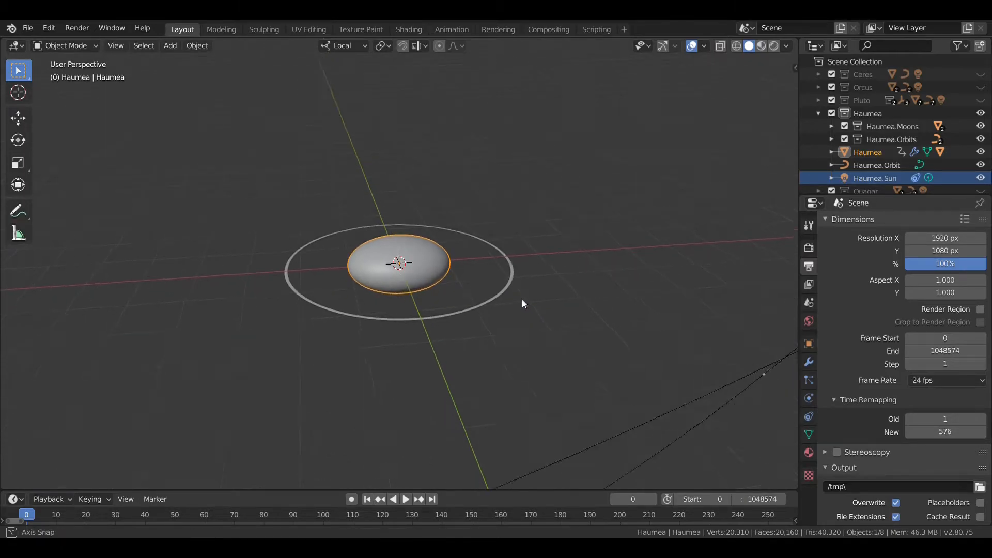
scroll(522, 298, up, 4)
Step: Select Haumea's ring, switch the viewport to rendered shading and hide the overlays
click(559, 342)
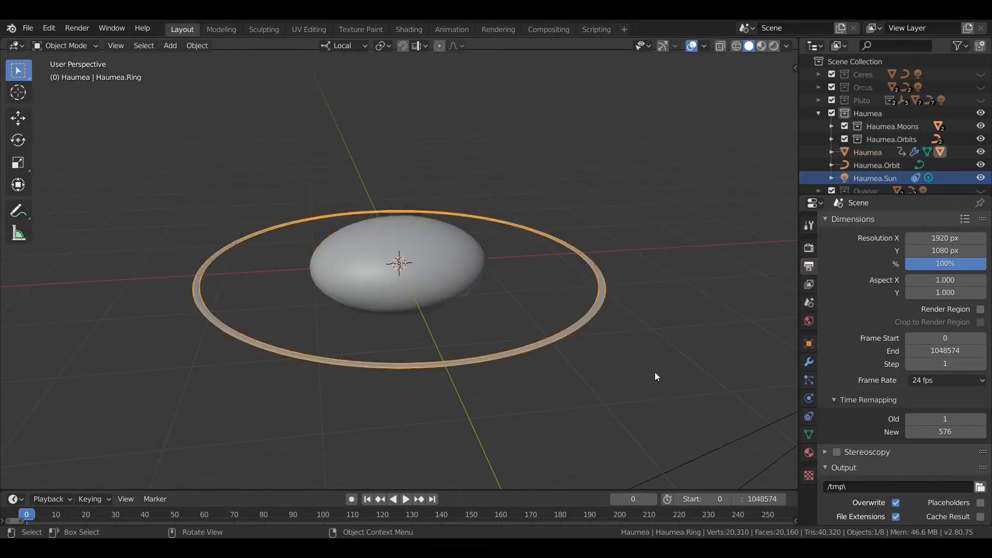
middle_drag(645, 361, 636, 341)
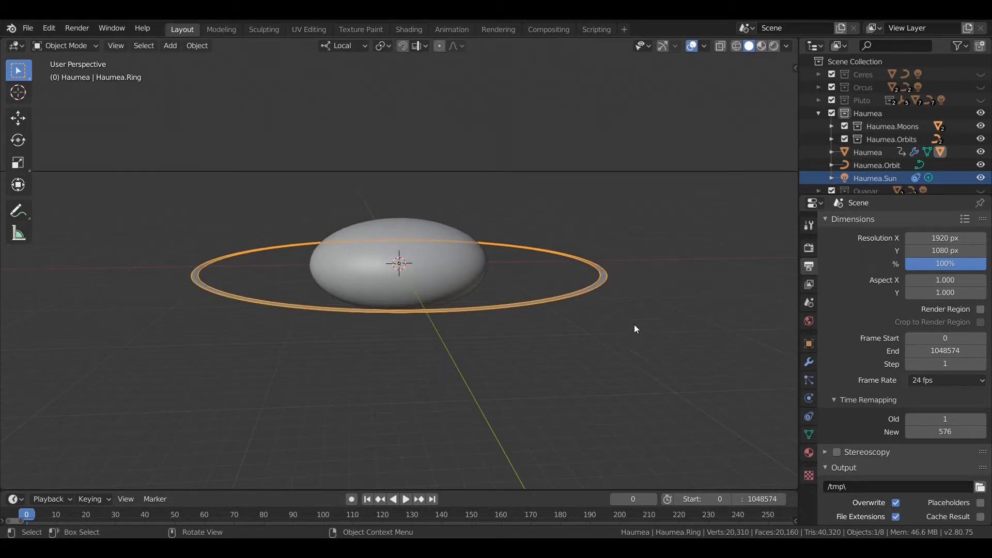
key(z)
click(626, 220)
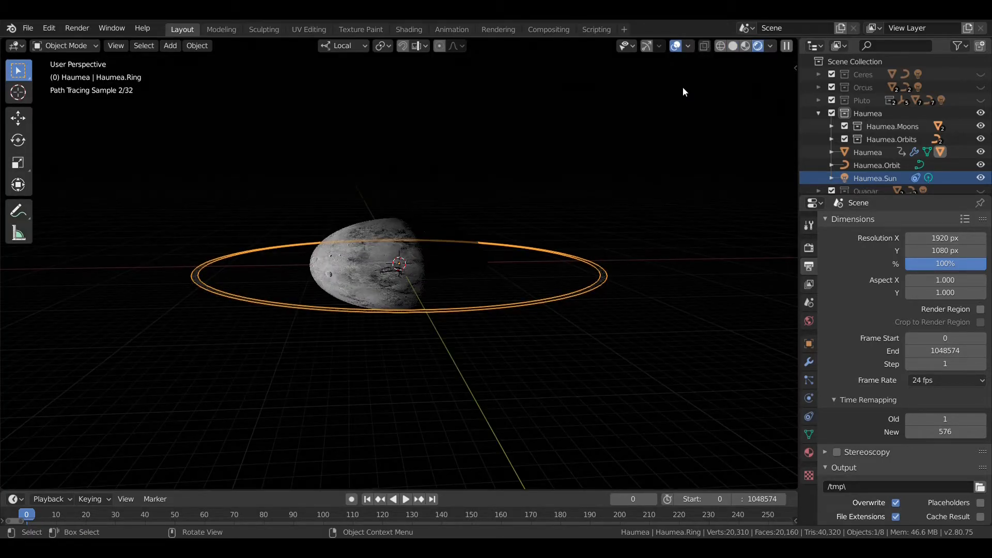
click(677, 47)
Step: Examine the rendered ring around Haumea from above and from near its plane, at several distances
middle_drag(613, 162, 542, 330)
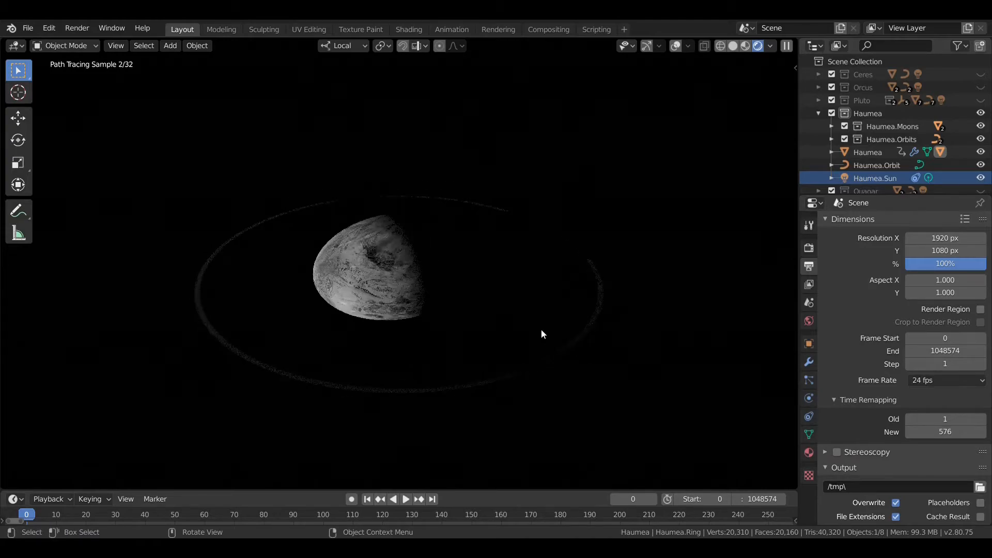
scroll(541, 330, up, 2)
scroll(413, 346, down, 5)
middle_drag(355, 457, 403, 339)
scroll(414, 325, up, 2)
scroll(414, 324, up, 1)
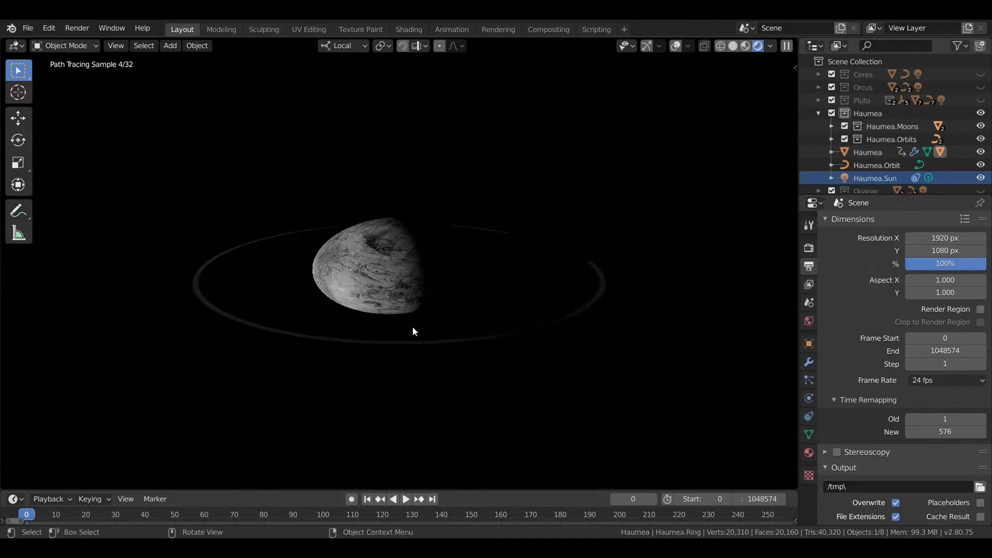
scroll(408, 317, up, 3)
scroll(407, 317, down, 6)
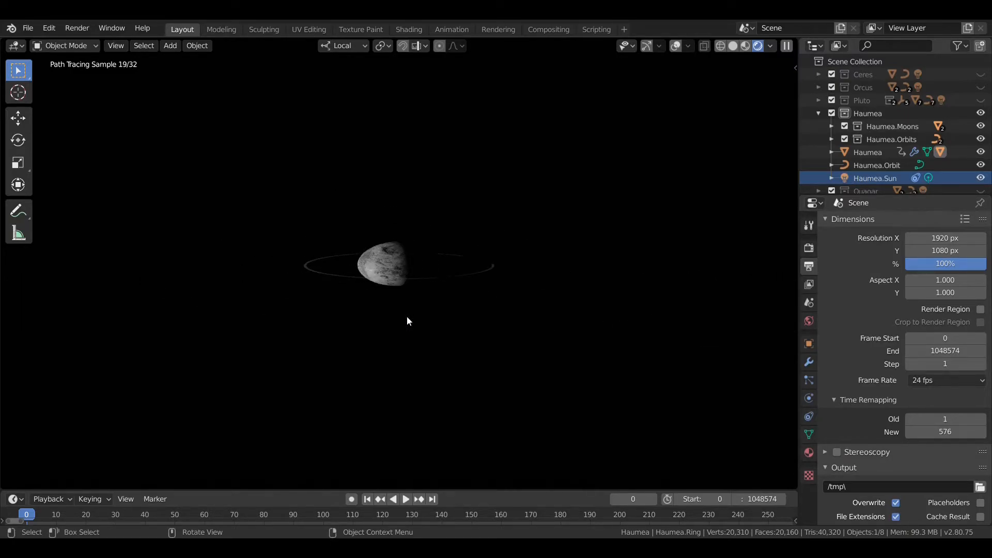
scroll(424, 300, up, 3)
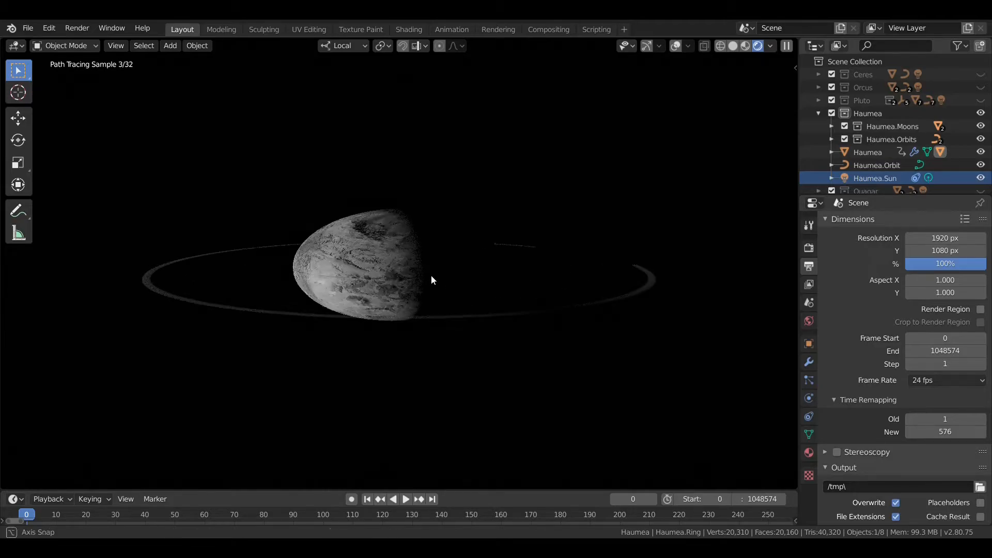
middle_drag(433, 271, 428, 291)
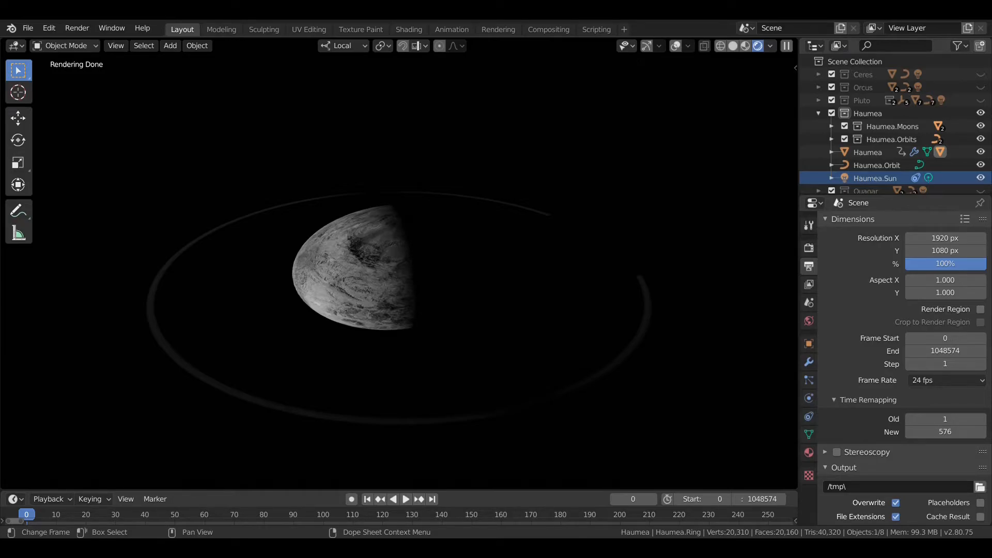
scroll(481, 285, down, 10)
scroll(496, 278, up, 6)
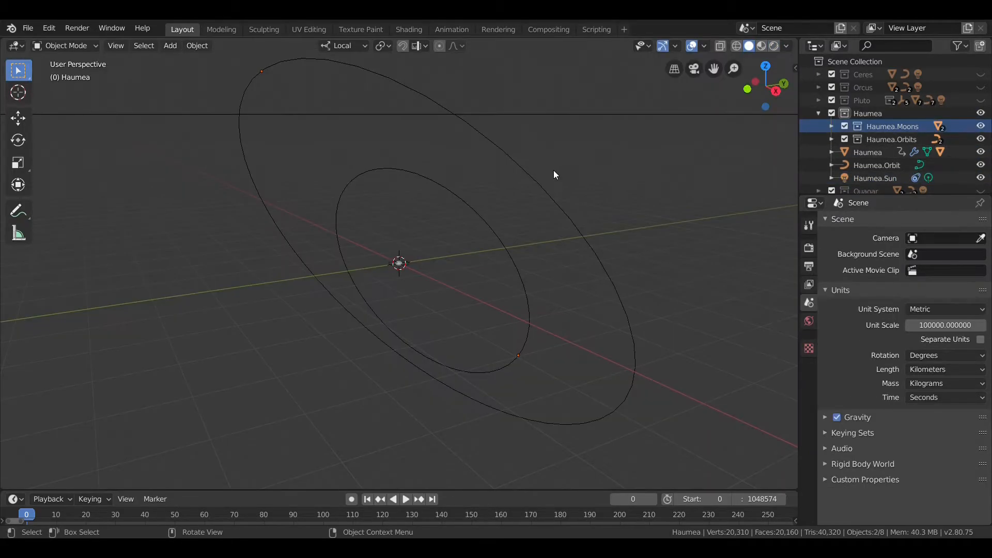
Step: Examine the orbits of Haumea's two moons in the solid view
middle_drag(616, 203, 619, 204)
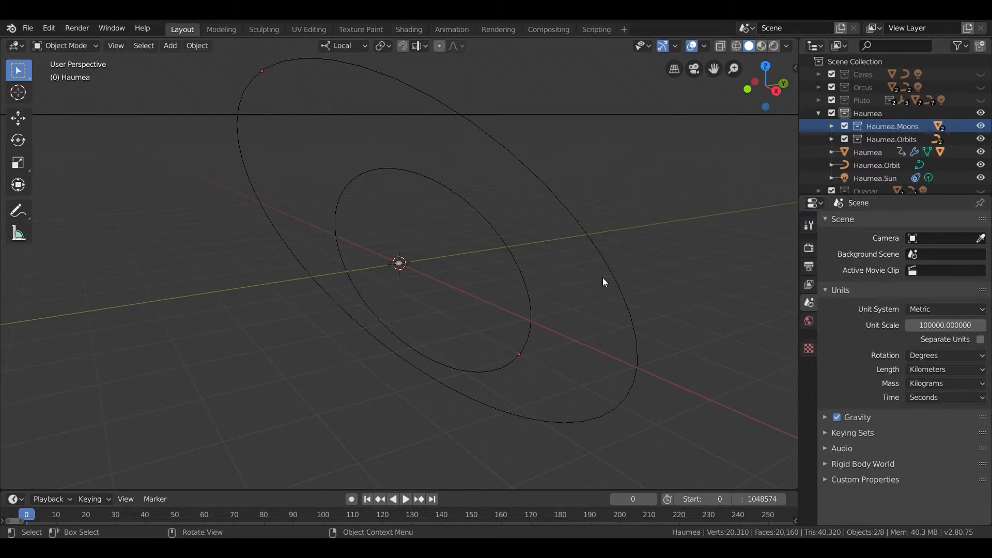
middle_drag(476, 362, 482, 352)
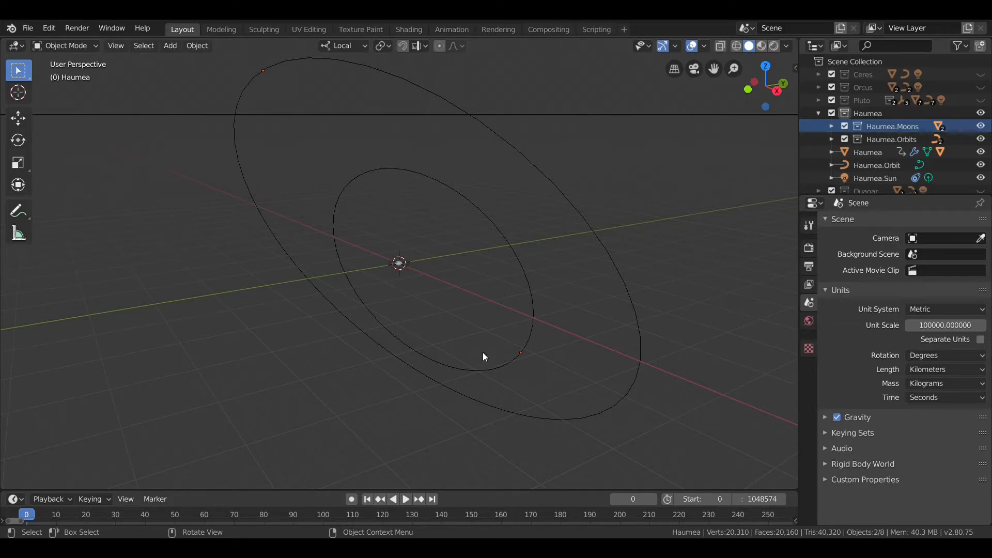
Step: Frame the moon Namaka from the Haumea.Moons collection in rendered shading, with the viewport overlays and gizmos hidden
mouse_move(483, 354)
middle_down()
mouse_move(475, 339)
mouse_move(448, 336)
mouse_move(472, 342)
middle_up()
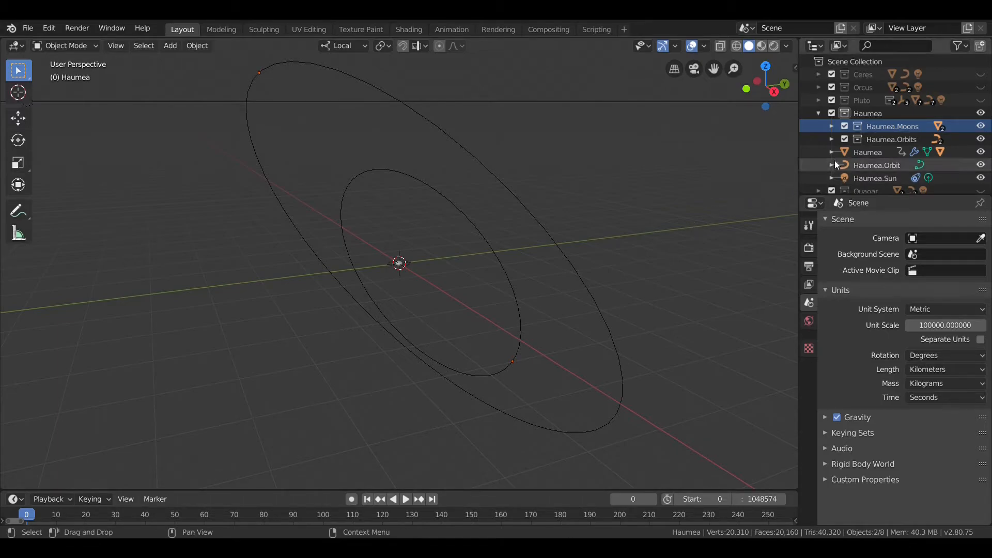
click(831, 126)
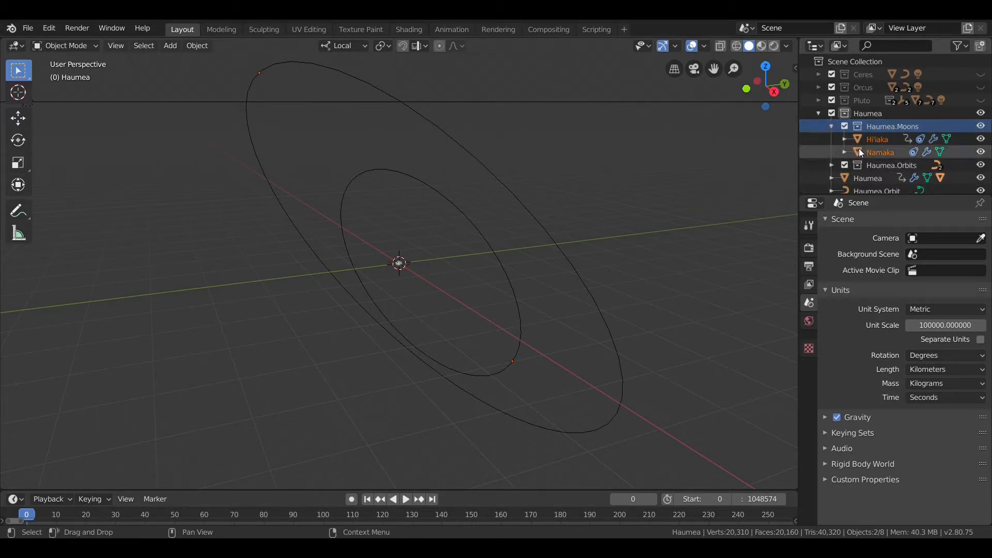
click(859, 148)
key(KP_Decimal)
key(z)
click(610, 207)
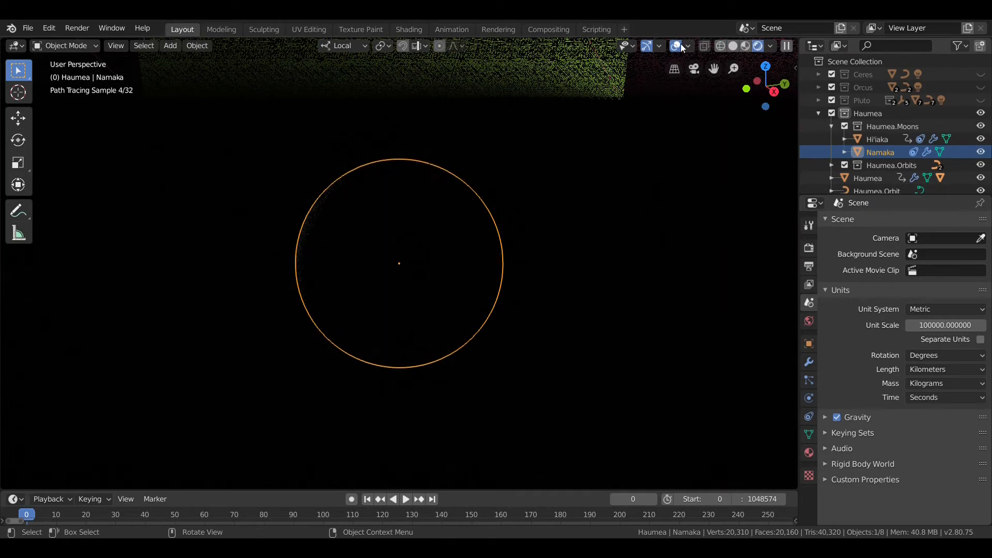
click(676, 46)
click(646, 46)
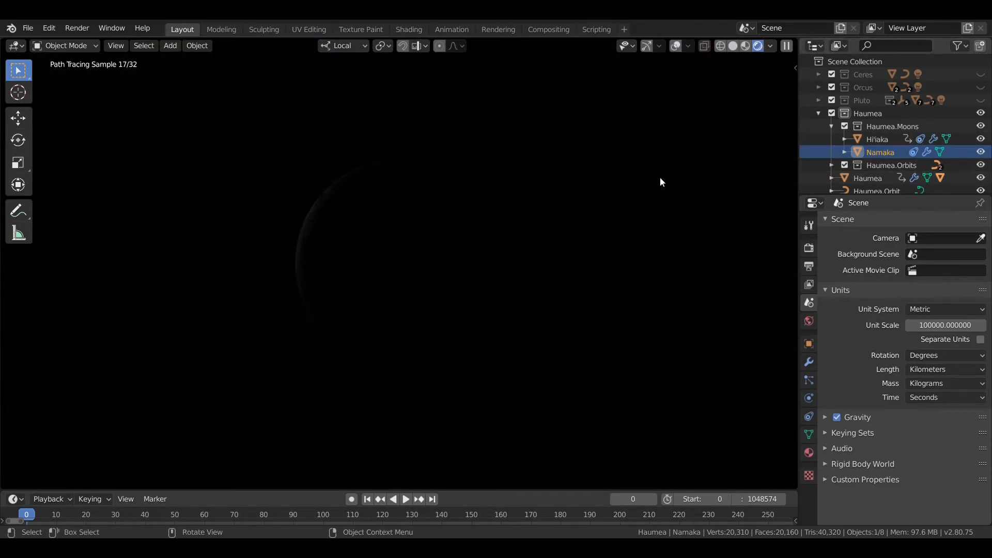
Step: Assign the Haumea.Sun light data to the Haumea.Sun light object
scroll(928, 153, down, 2)
click(902, 162)
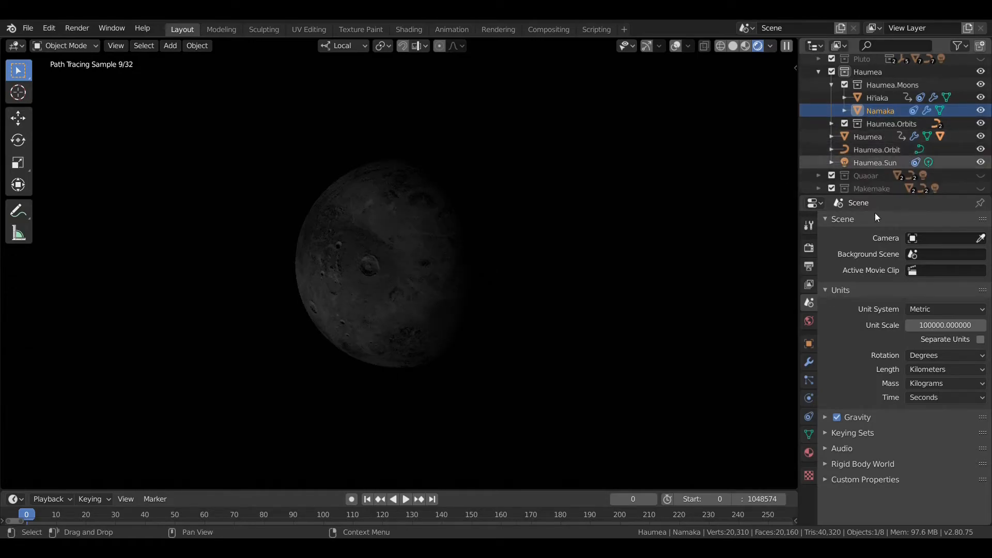
click(809, 395)
click(833, 222)
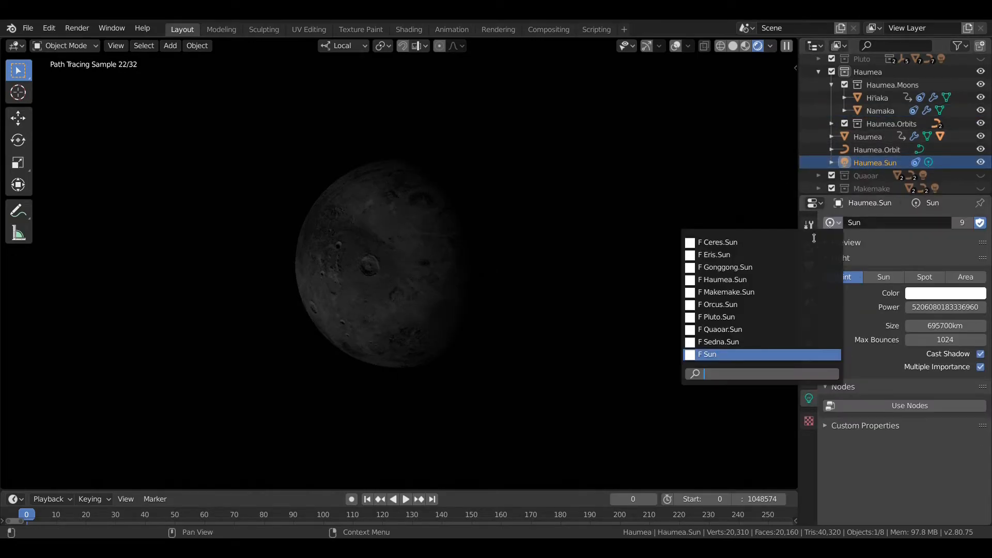
click(716, 281)
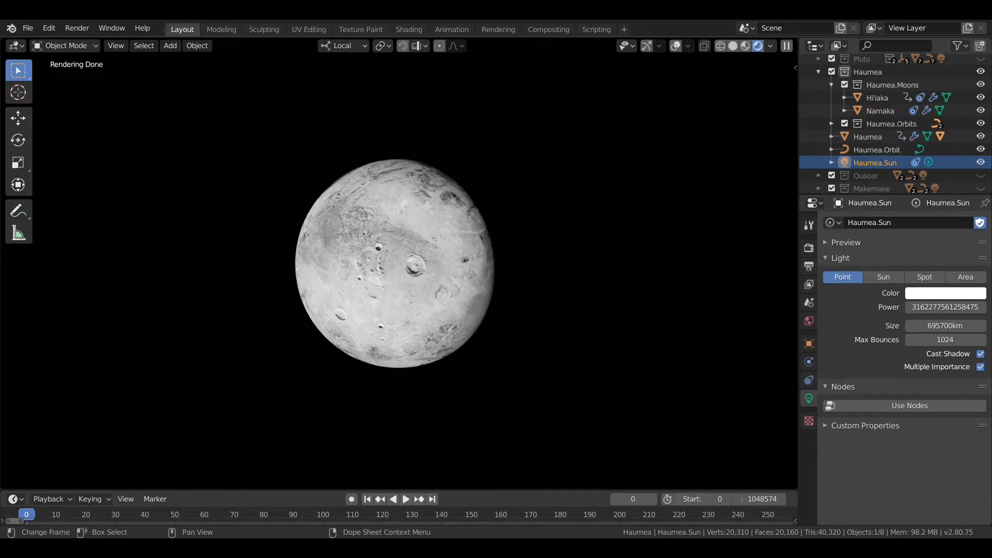
Step: Select the moon Hi'iaka and examine the rendered moon surface from another angle and at several distances
scroll(845, 155, up, 3)
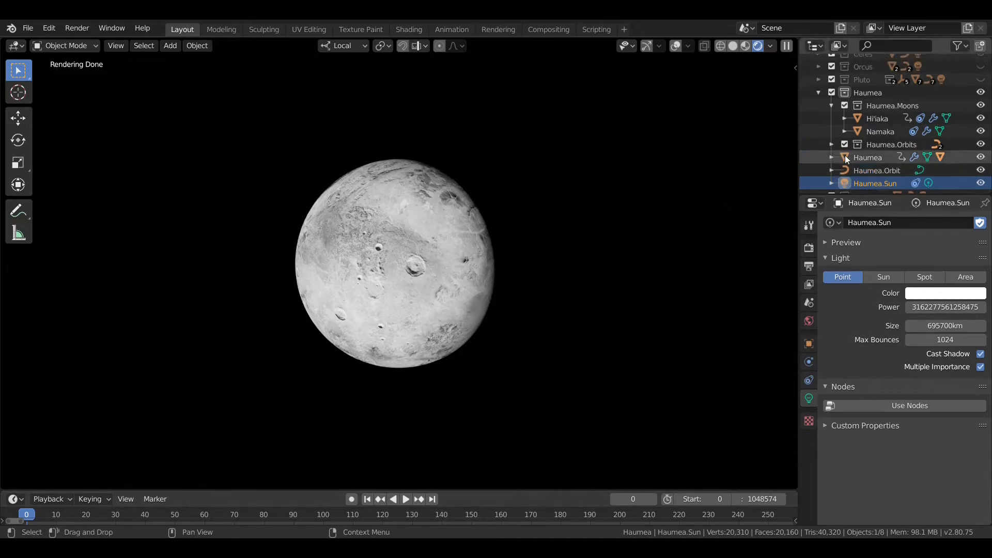
click(871, 141)
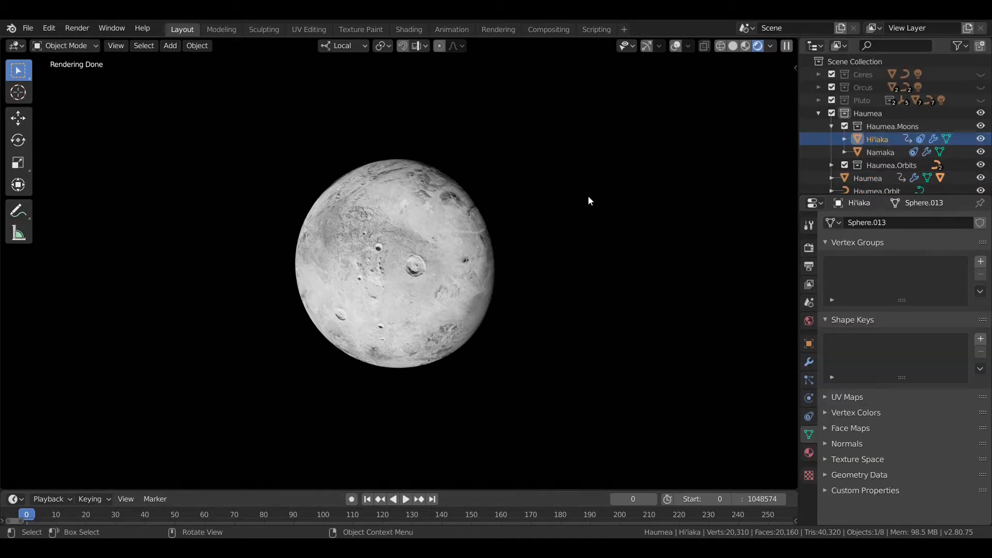
middle_drag(510, 207, 523, 185)
scroll(520, 186, down, 3)
scroll(519, 188, up, 4)
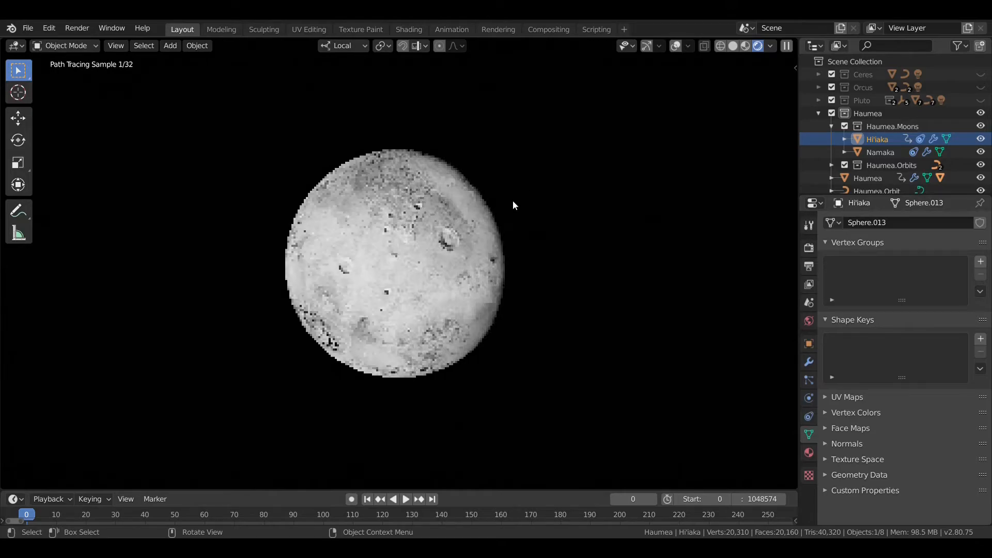
scroll(513, 205, up, 2)
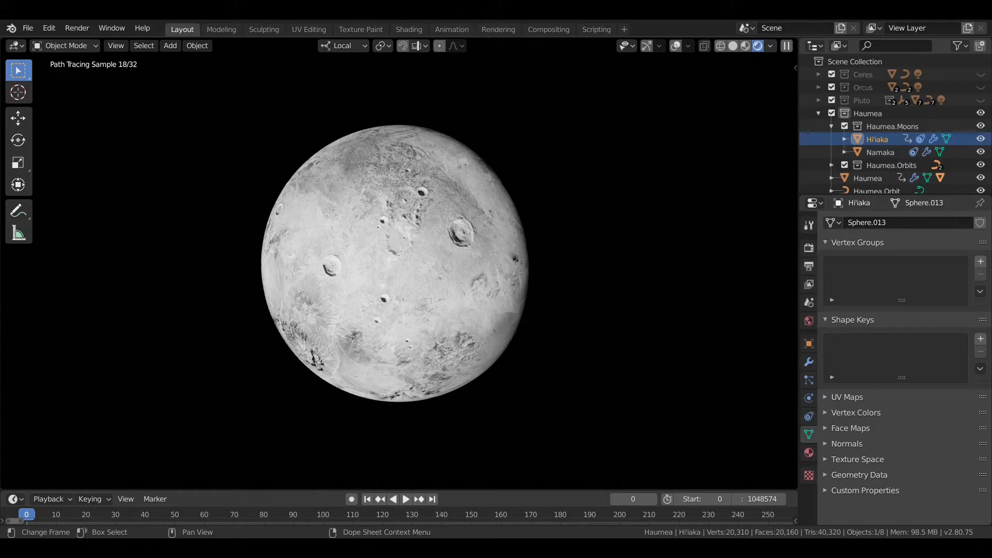
scroll(861, 171, down, 3)
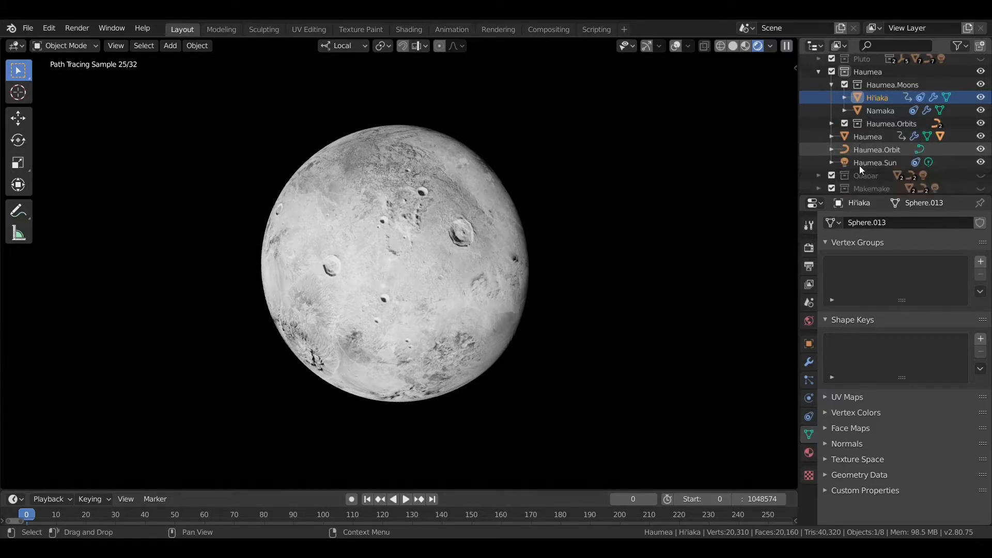
Step: Frame Haumea, return to solid shading with overlays and gizmos shown, and bring both moon orbits into view
click(857, 138)
key(KP_Decimal)
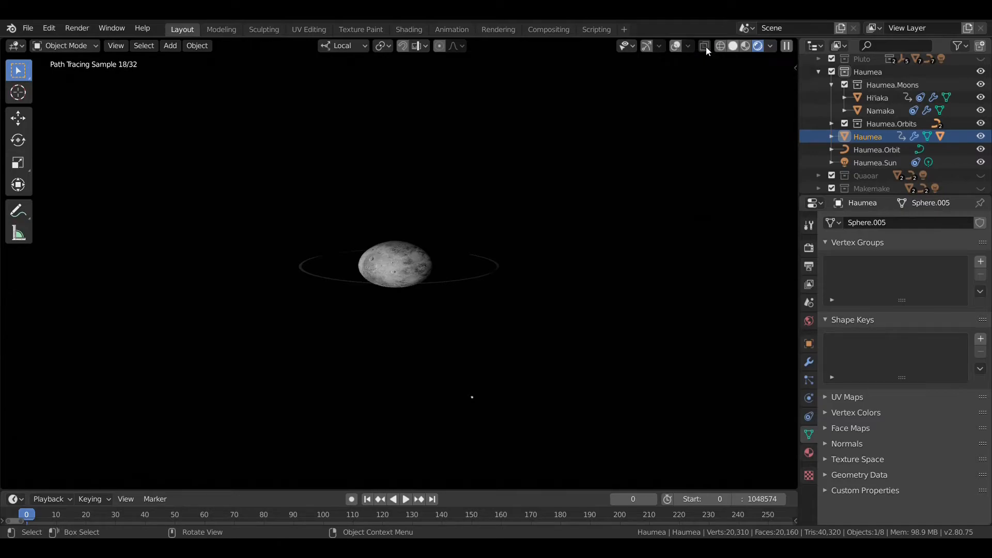
click(732, 46)
click(688, 45)
click(663, 45)
scroll(588, 146, down, 5)
middle_drag(587, 145, 616, 142)
scroll(867, 157, up, 3)
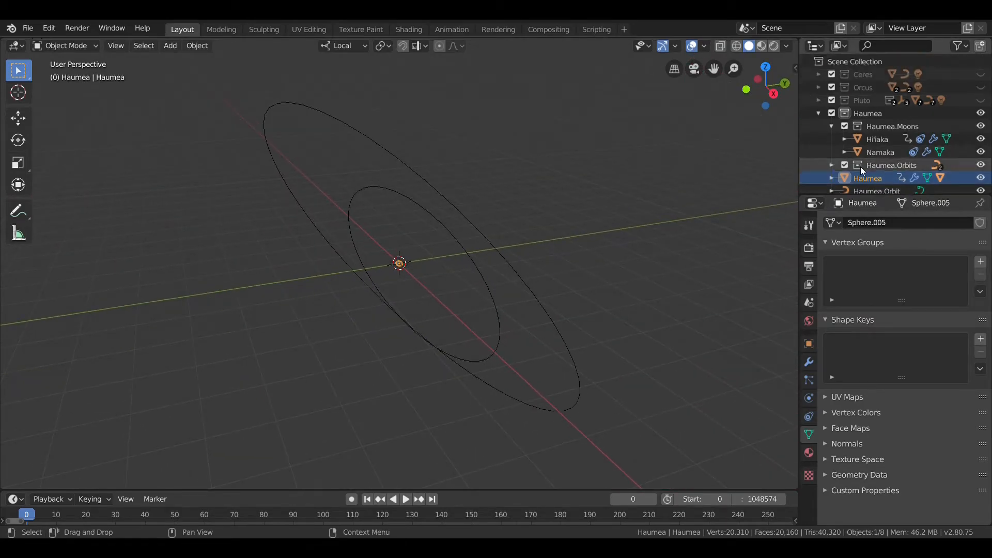
scroll(557, 250, up, 8)
scroll(543, 255, down, 8)
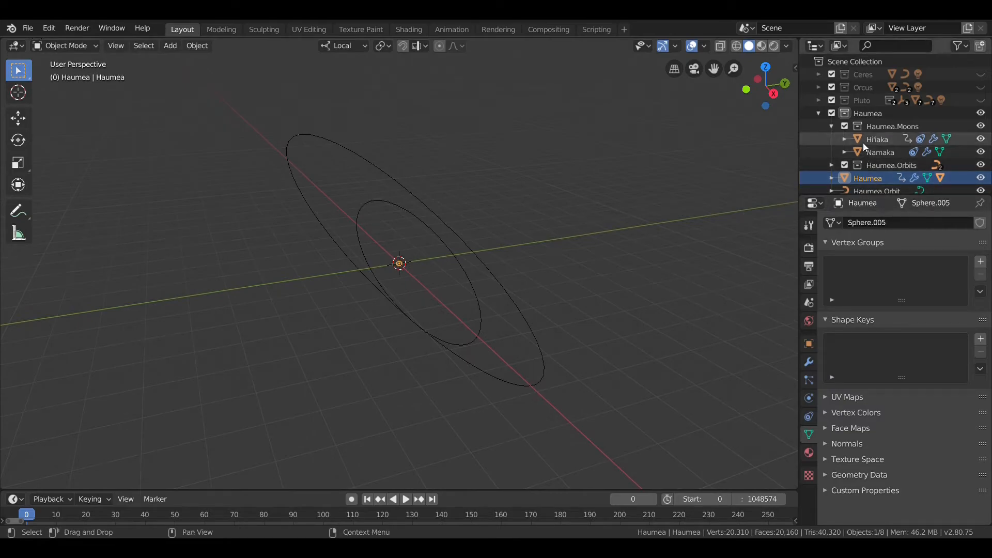
Step: Add all objects of the Haumea.Moons collection to the selection and examine the moons' positions on their orbits
click(860, 129)
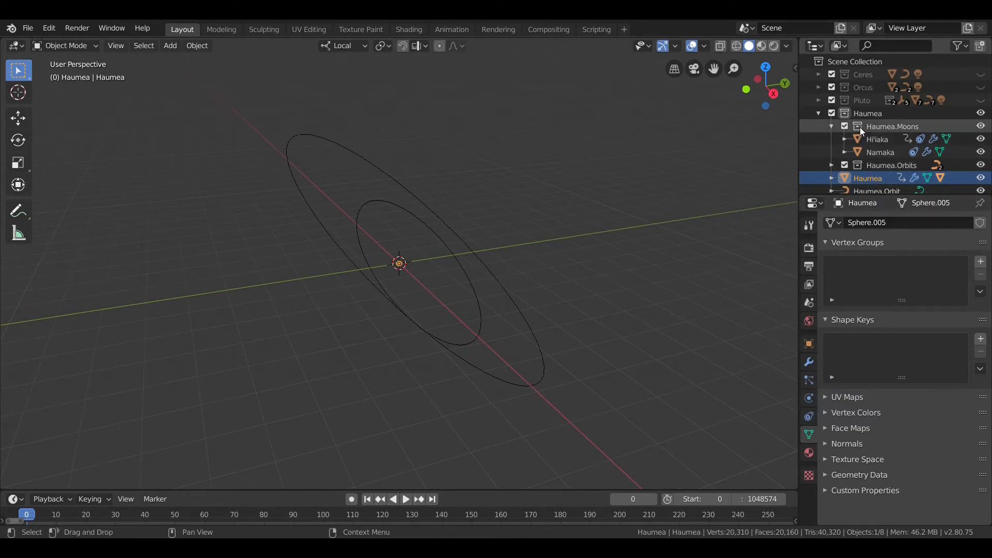
right_click(860, 127)
click(849, 155)
mouse_move(600, 201)
middle_down()
mouse_move(634, 197)
mouse_move(617, 193)
middle_up()
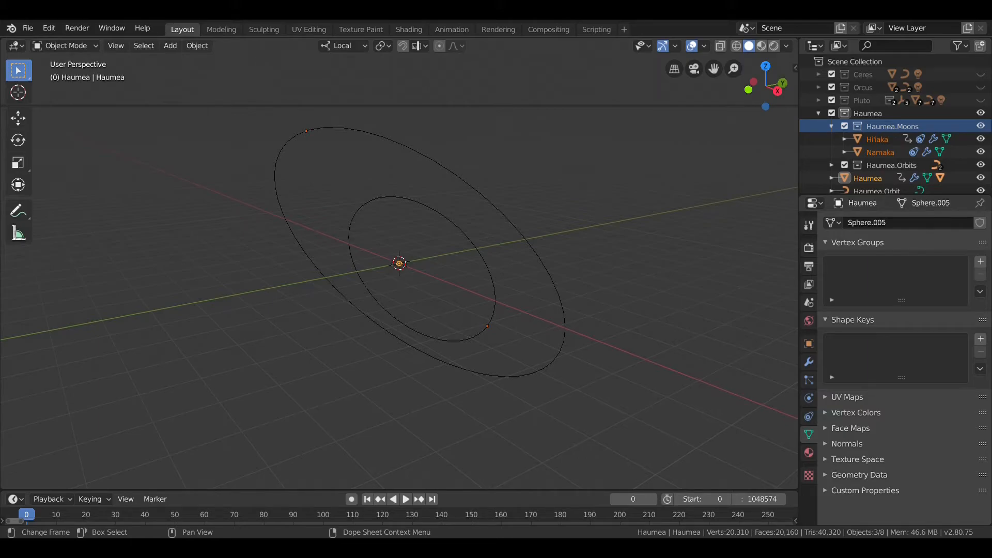
middle_drag(522, 250, 523, 253)
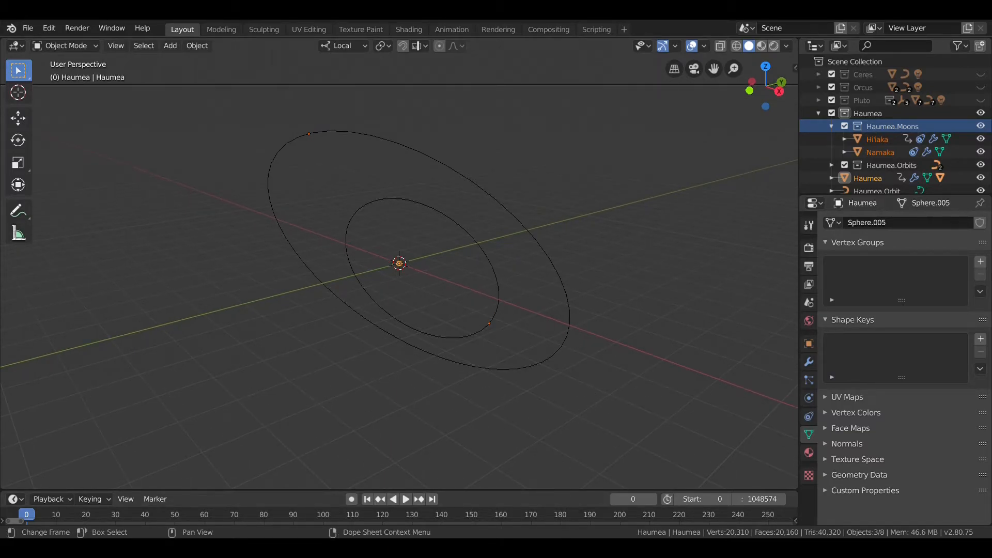
middle_drag(523, 217, 490, 218)
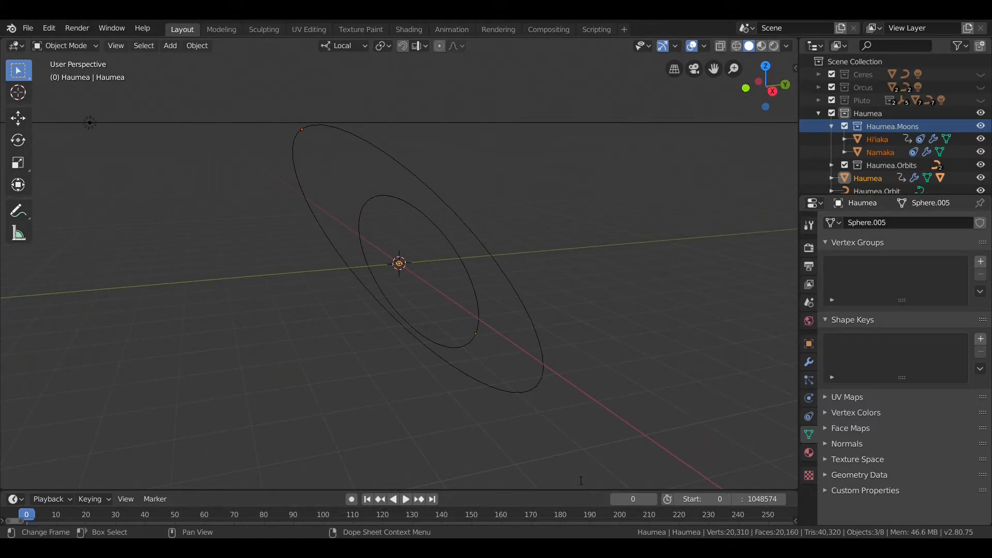
Step: Play the moons' animation with the output frame settings shown, watch both orbits, and return to the first frame
key(space)
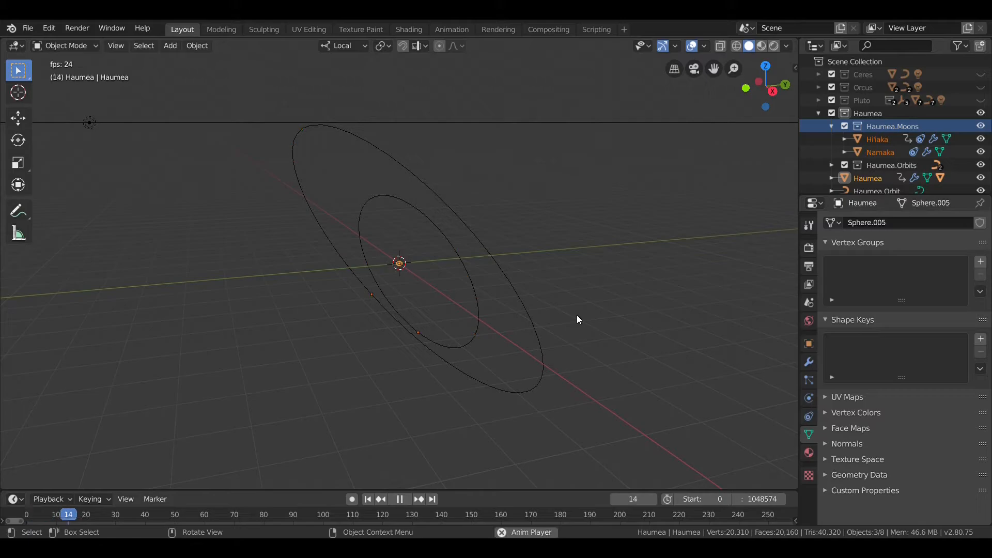
click(808, 281)
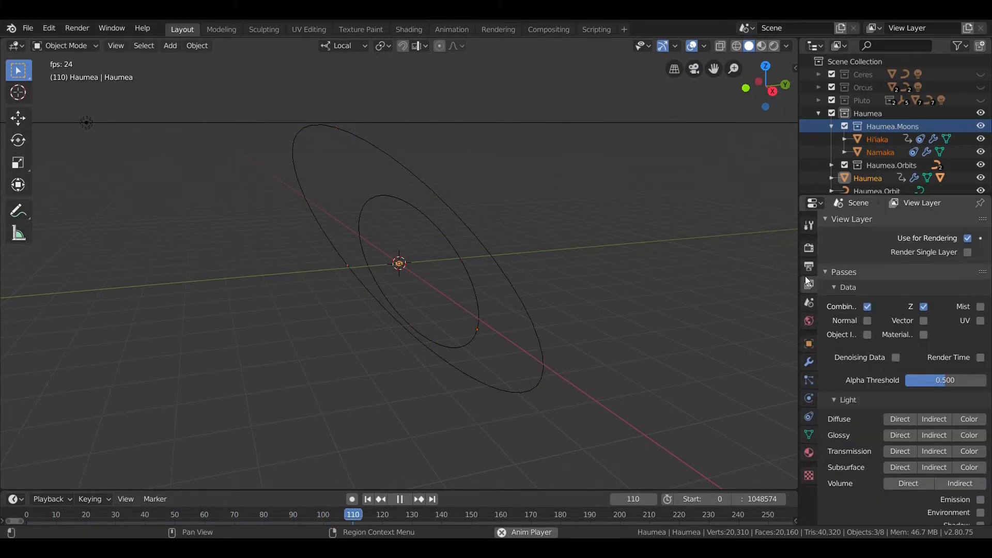
click(809, 268)
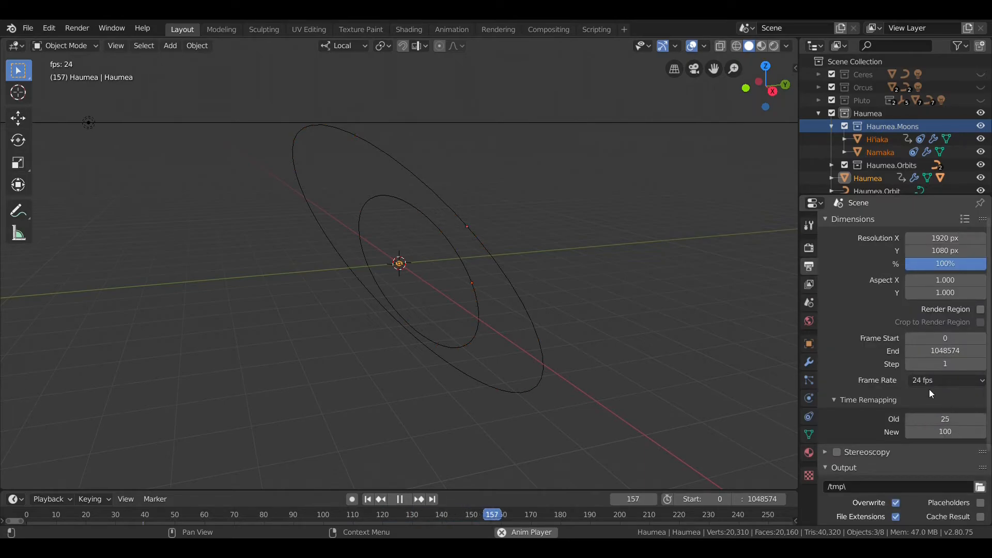
middle_drag(592, 236, 625, 229)
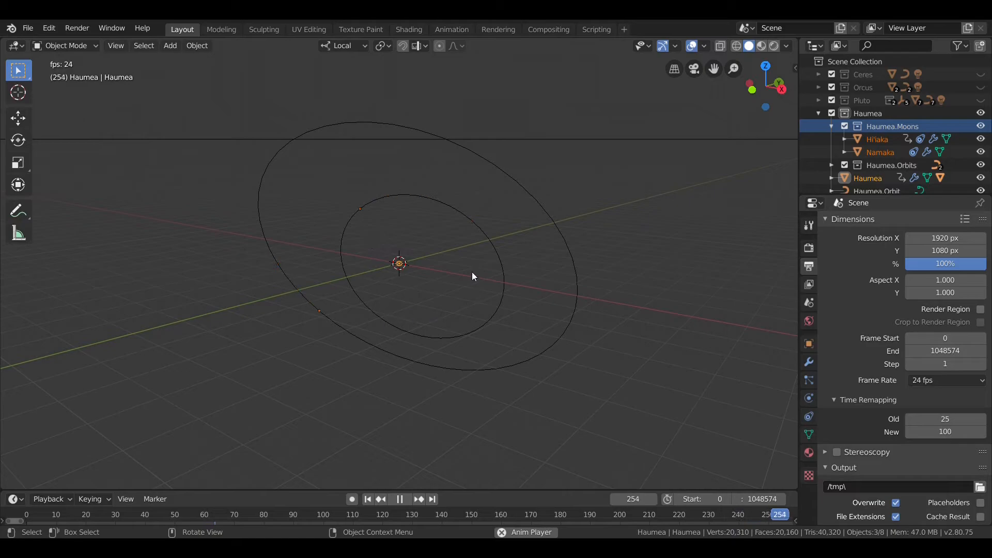
mouse_move(508, 262)
middle_down()
mouse_move(510, 249)
mouse_move(500, 262)
middle_up()
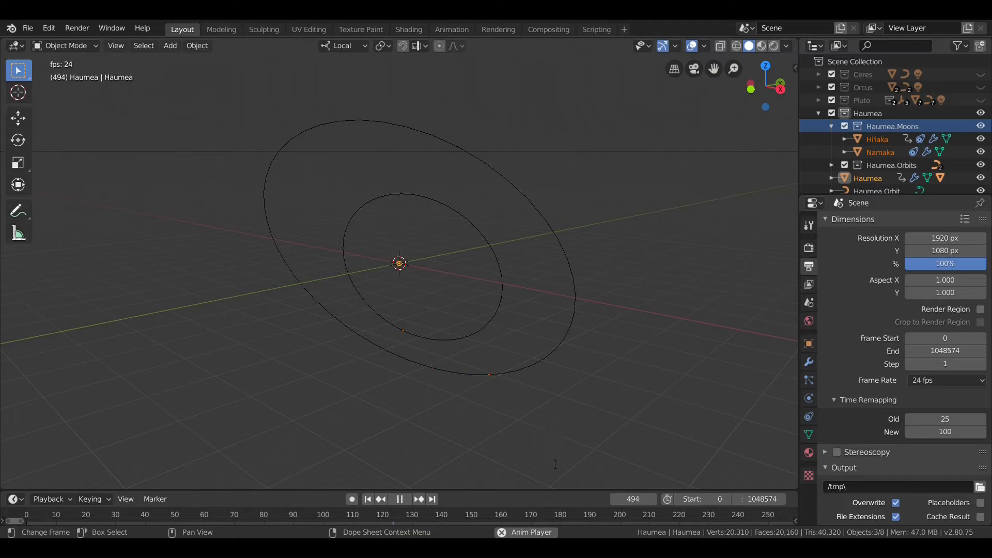
click(399, 499)
click(368, 499)
middle_drag(436, 441, 451, 349)
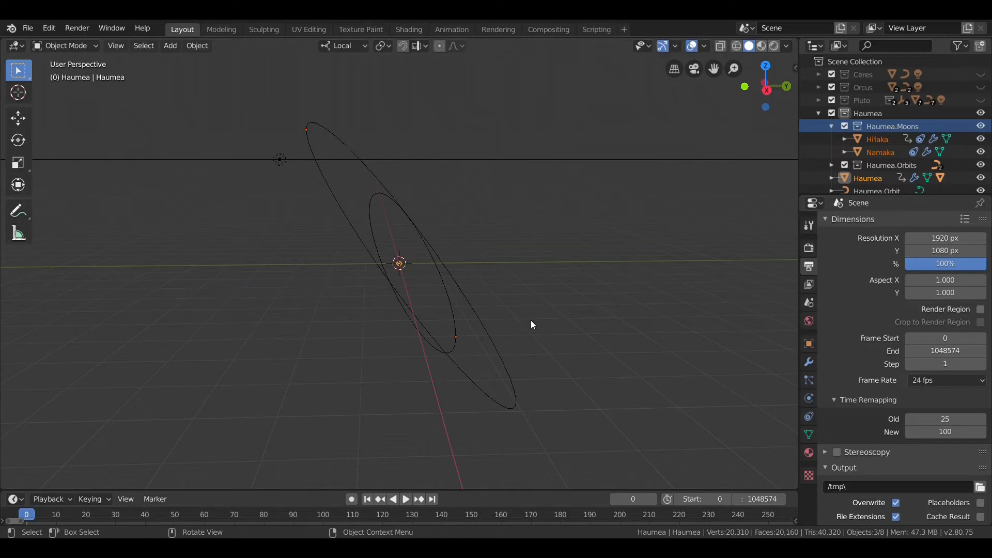
middle_drag(490, 268, 556, 271)
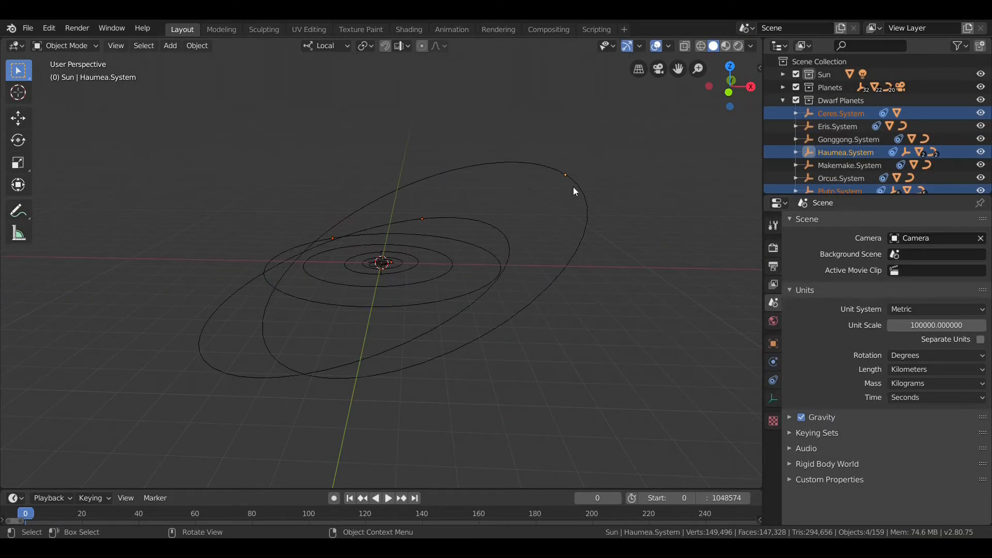
Step: Play the animation of the full solar system scene and show its output frame rate and time remapping settings
middle_drag(410, 200, 414, 200)
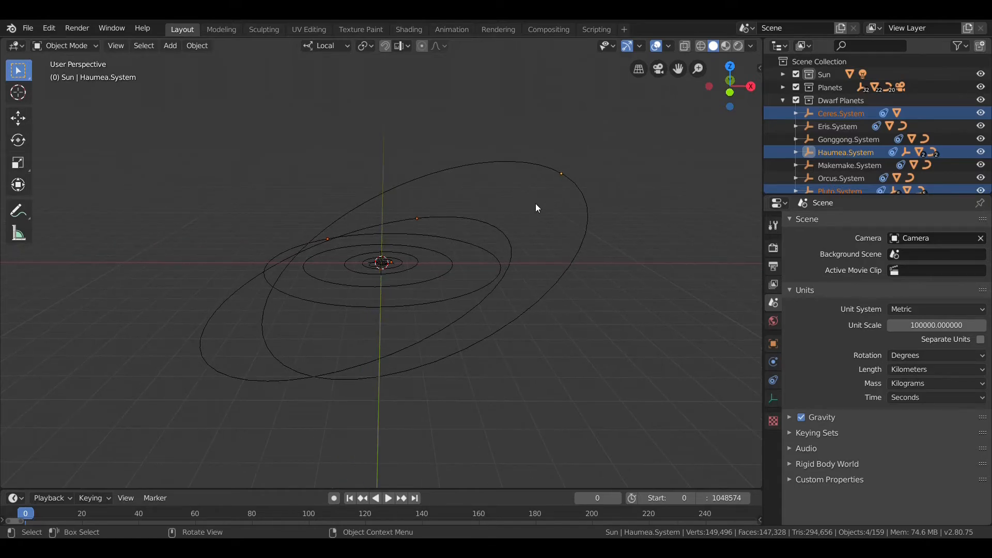
scroll(537, 204, up, 1)
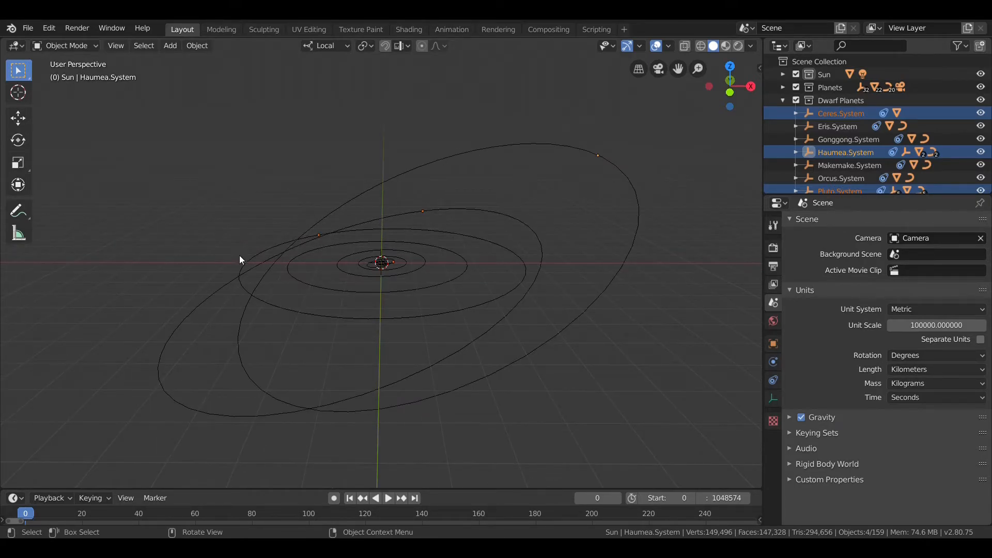
key(space)
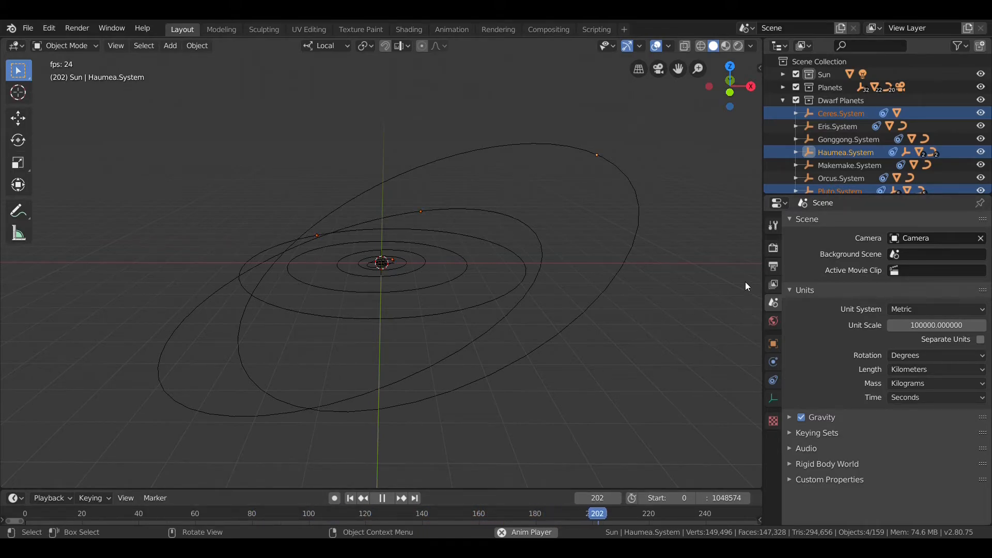
click(775, 267)
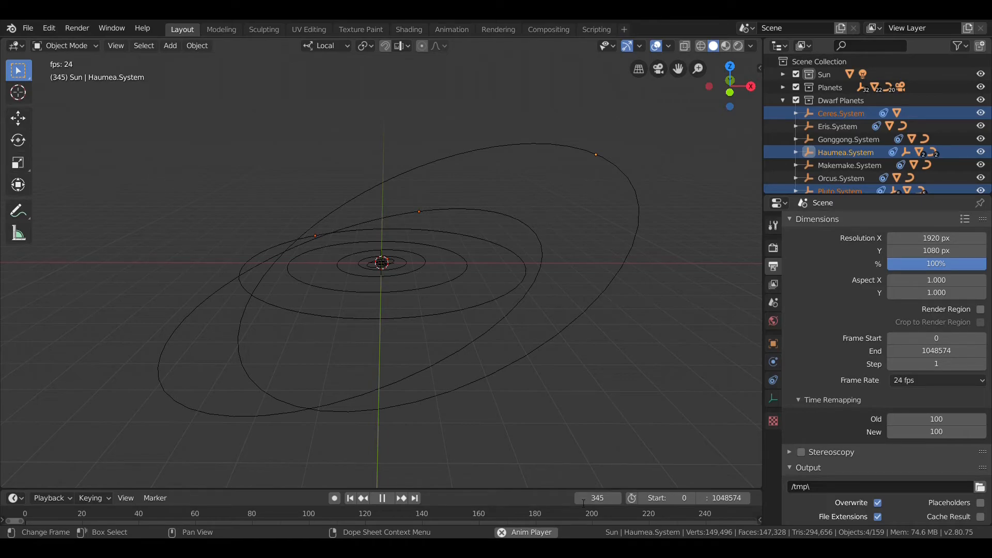
middle_drag(560, 470, 561, 313)
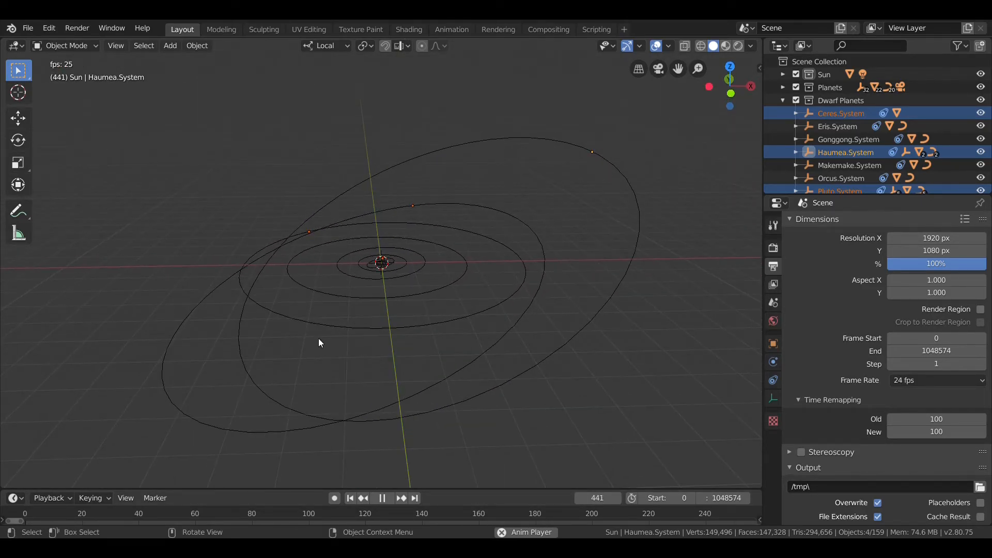
Step: Set the New time remapping value to 1 and watch the dwarf planets move along their orbits
click(943, 432)
text(1)
key(Return)
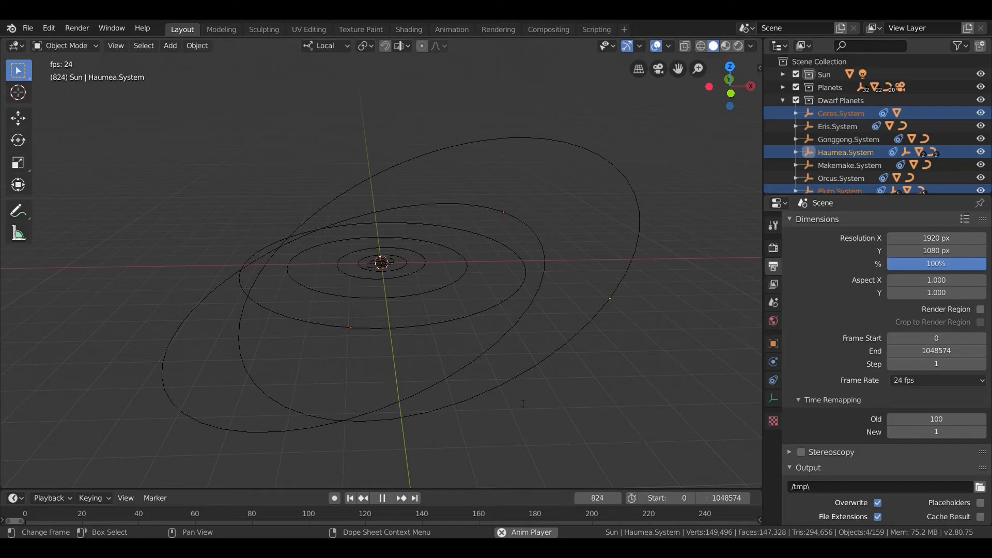
middle_drag(552, 354, 504, 184)
middle_drag(500, 311, 526, 318)
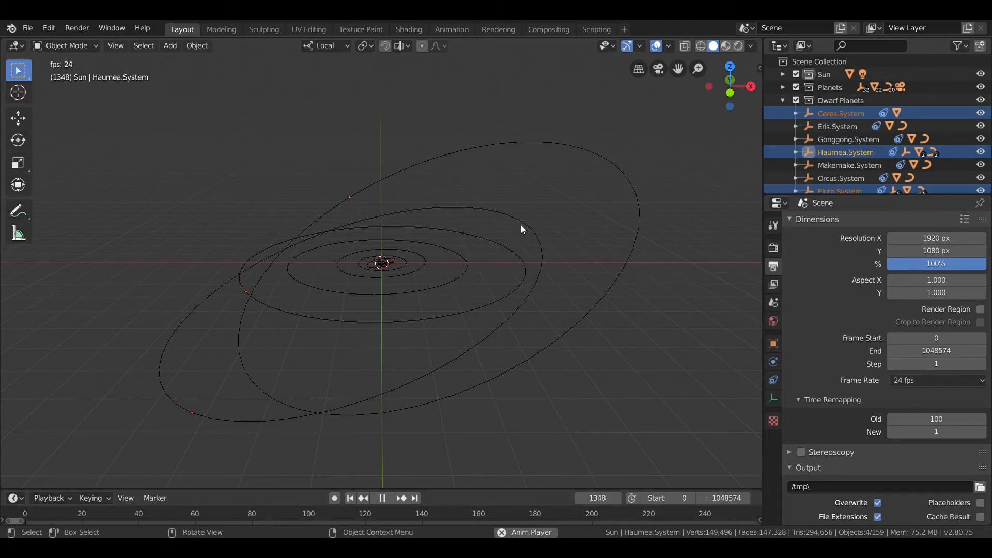
middle_drag(511, 224, 538, 203)
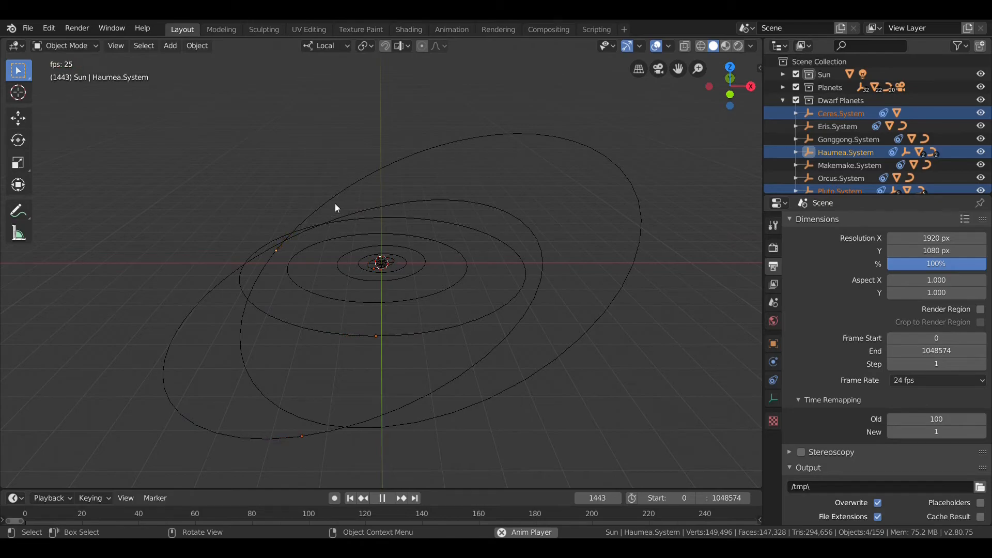
middle_drag(333, 222, 329, 216)
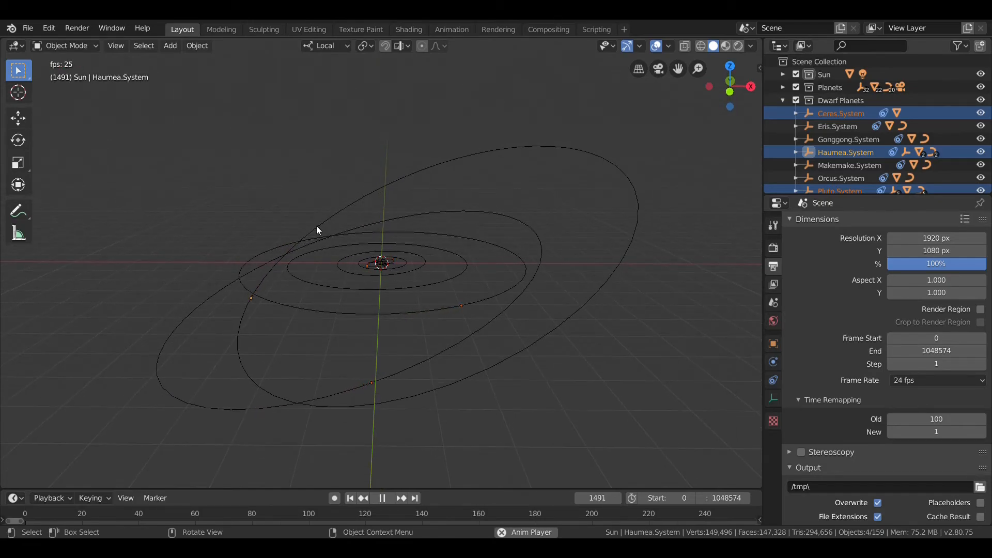
Step: Examine the moving dwarf planets' orbits from several angles, and stop the animation and return to the first frame
middle_drag(306, 315, 304, 302)
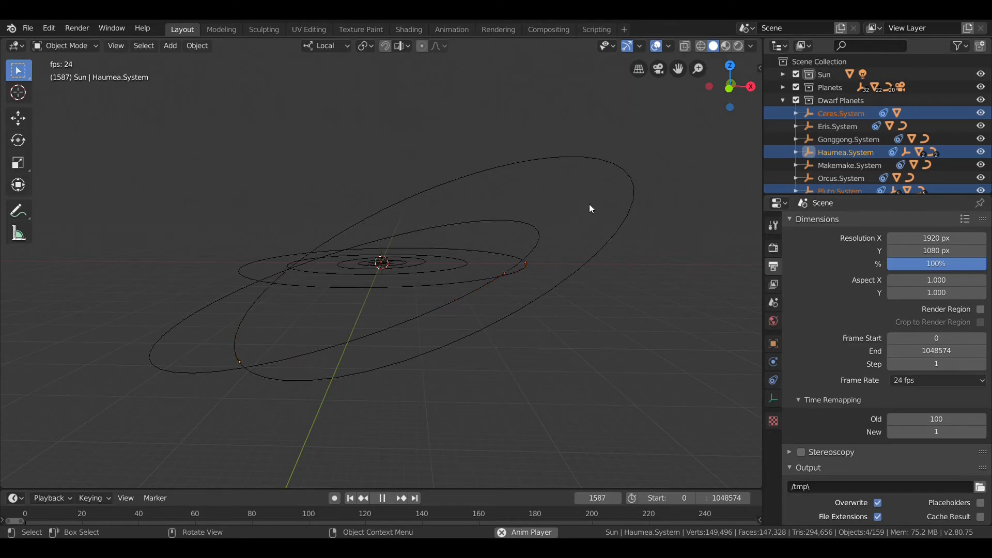
middle_drag(579, 169, 564, 189)
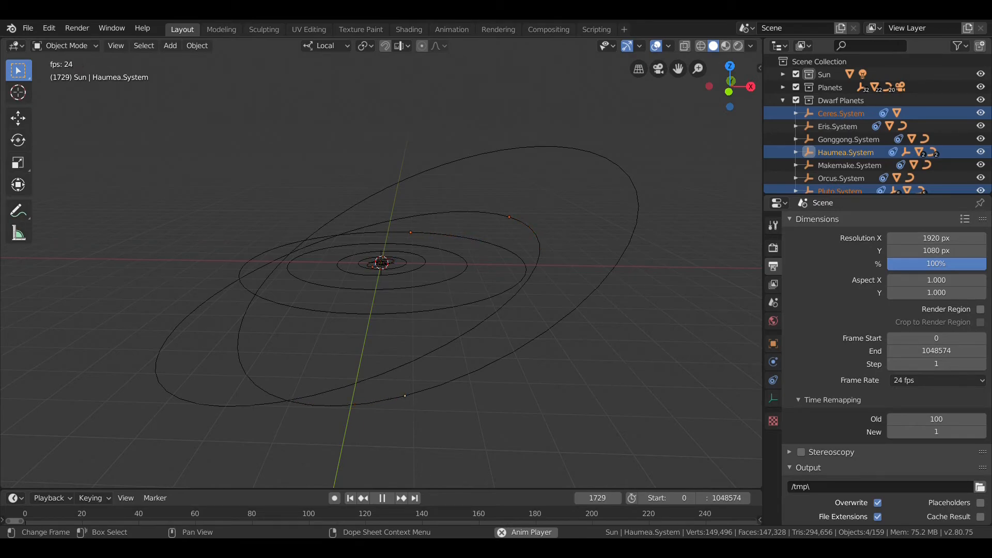
mouse_move(556, 186)
middle_down()
mouse_move(563, 209)
mouse_move(570, 179)
middle_up()
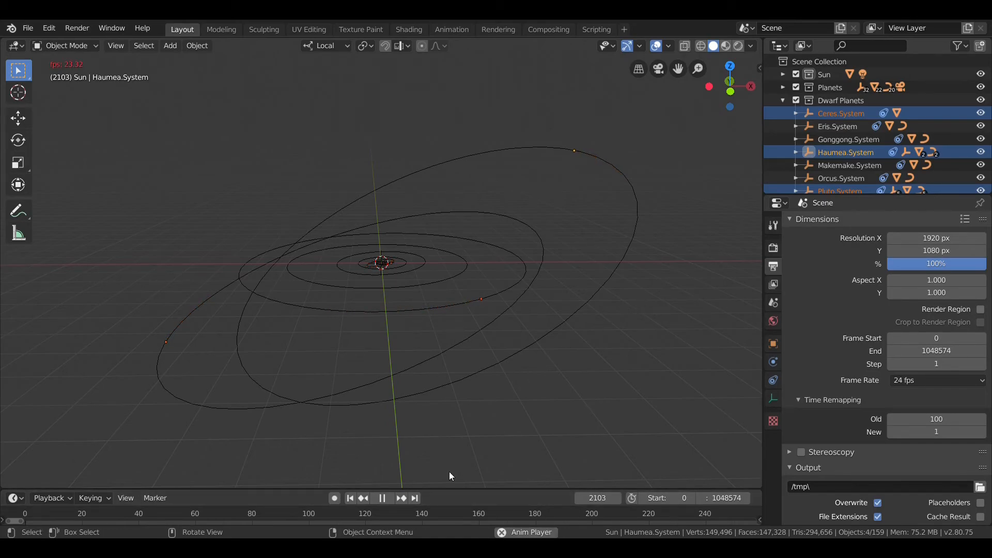
click(382, 498)
click(351, 498)
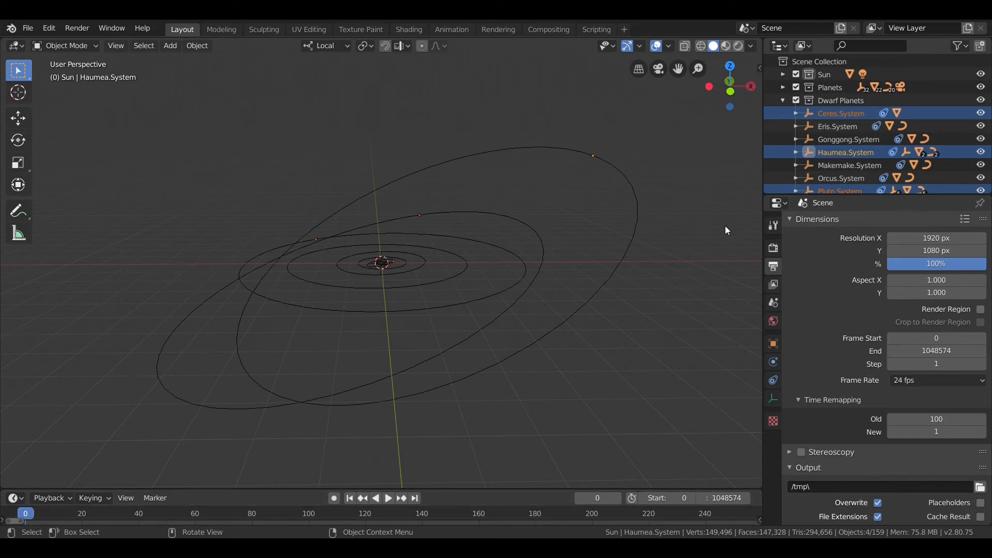
Step: Select only Haumea.System, frame it in the viewport and examine its moon orbits from several distances and angles
click(811, 151)
key(KP_Decimal)
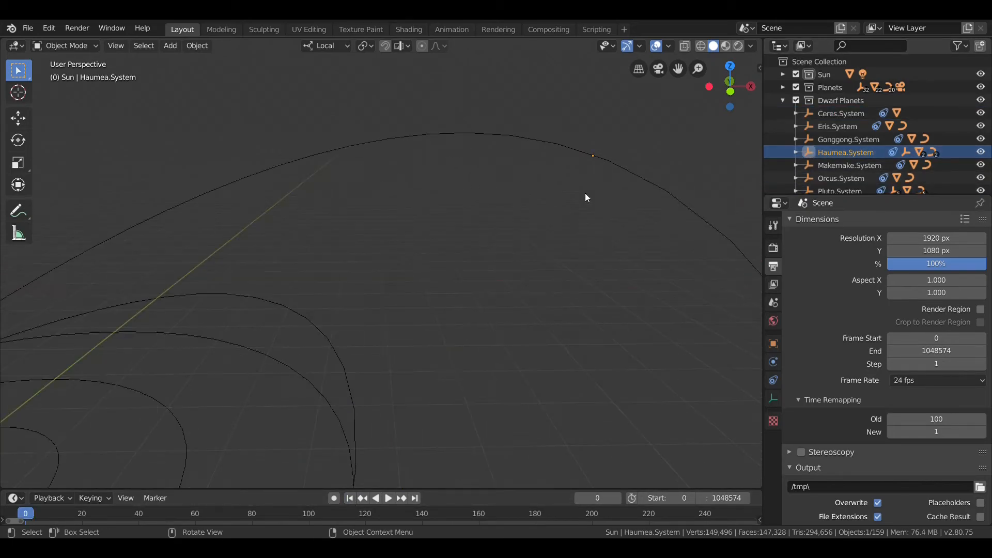
scroll(581, 189, down, 13)
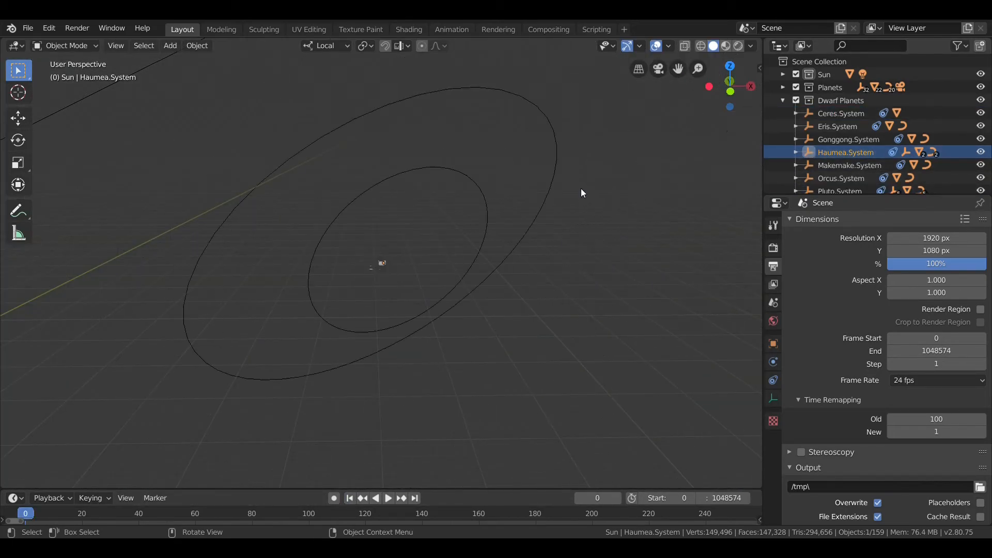
scroll(515, 185, up, 11)
scroll(516, 189, down, 8)
middle_drag(510, 186, 467, 199)
scroll(548, 188, up, 10)
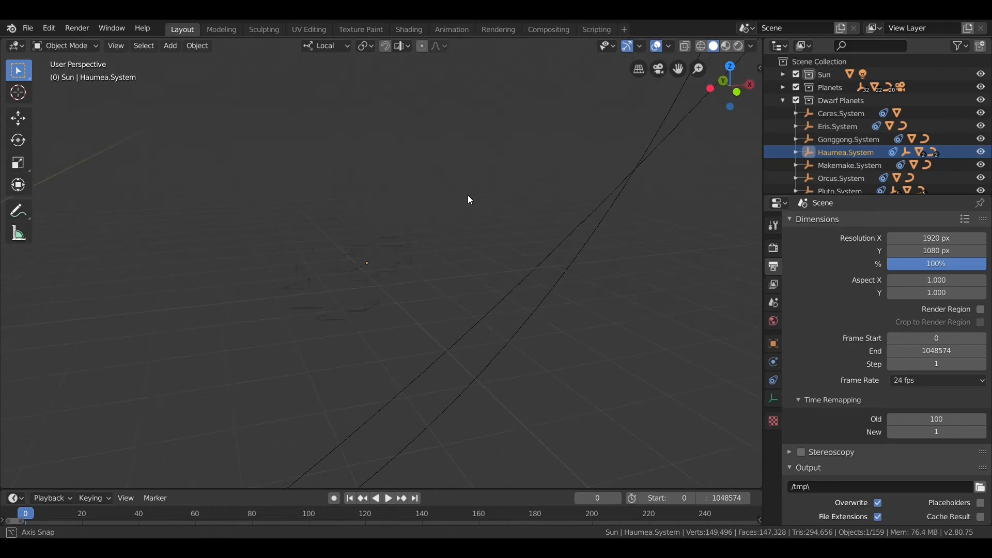
middle_drag(690, 168, 507, 217)
scroll(508, 214, down, 8)
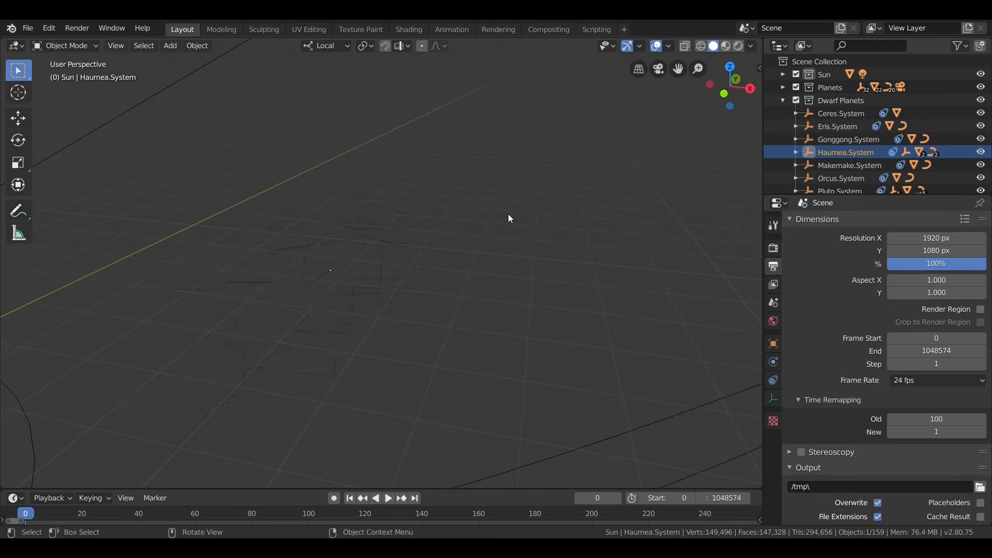
scroll(510, 215, down, 2)
scroll(510, 215, up, 5)
scroll(510, 215, up, 4)
scroll(510, 218, down, 4)
scroll(510, 218, up, 4)
scroll(510, 214, down, 4)
middle_drag(510, 214, 559, 220)
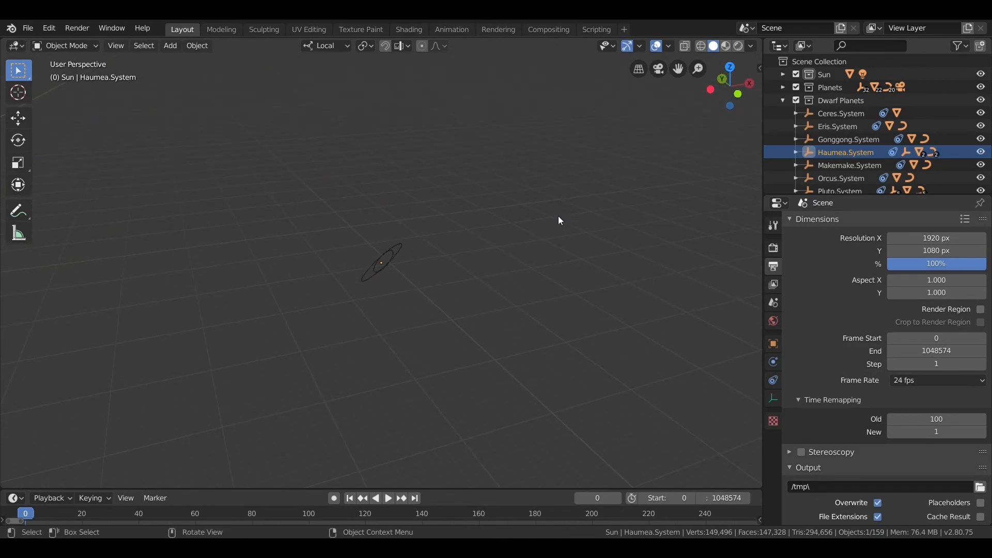
Step: Switch to the camera view with rendered shading, and hide the viewport overlays and gizmos
key(KP_0)
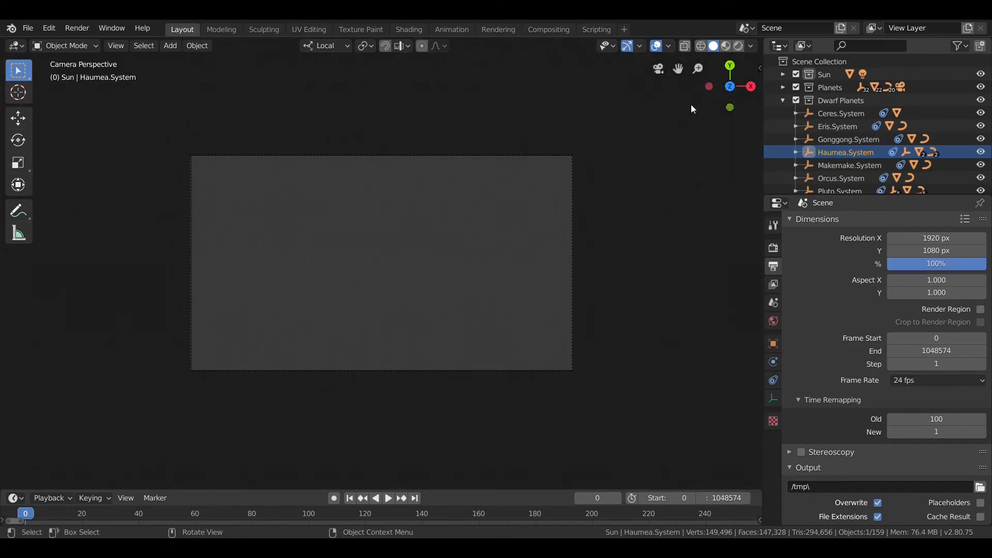
click(740, 46)
click(641, 45)
click(612, 45)
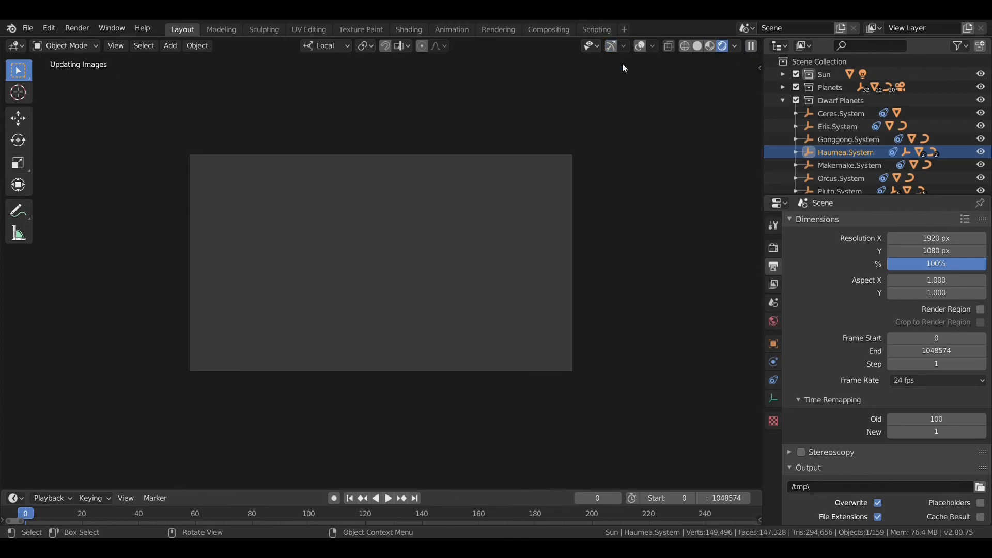
Step: Set Haumea as the Track To constraint target of the camera under Earth.System
click(773, 380)
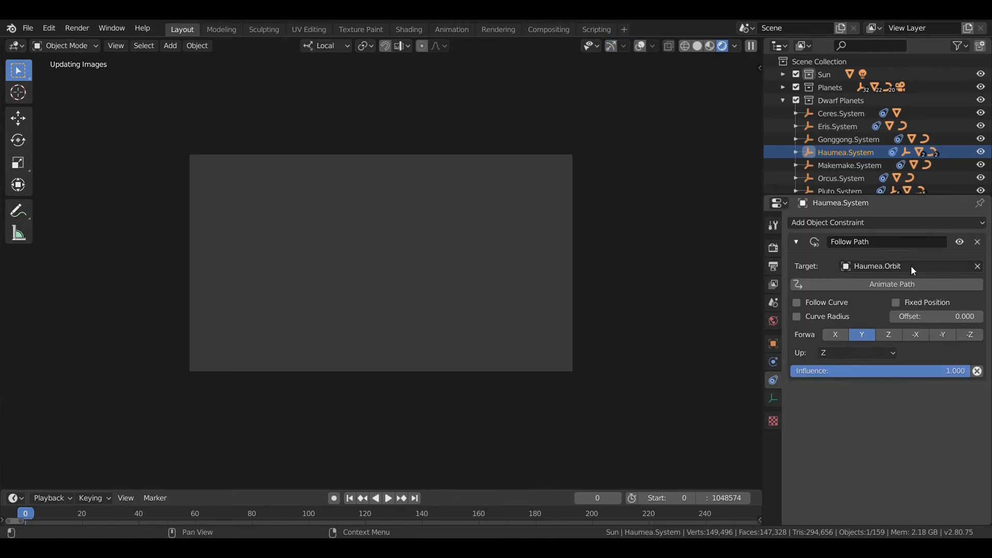
click(783, 87)
click(796, 101)
click(809, 127)
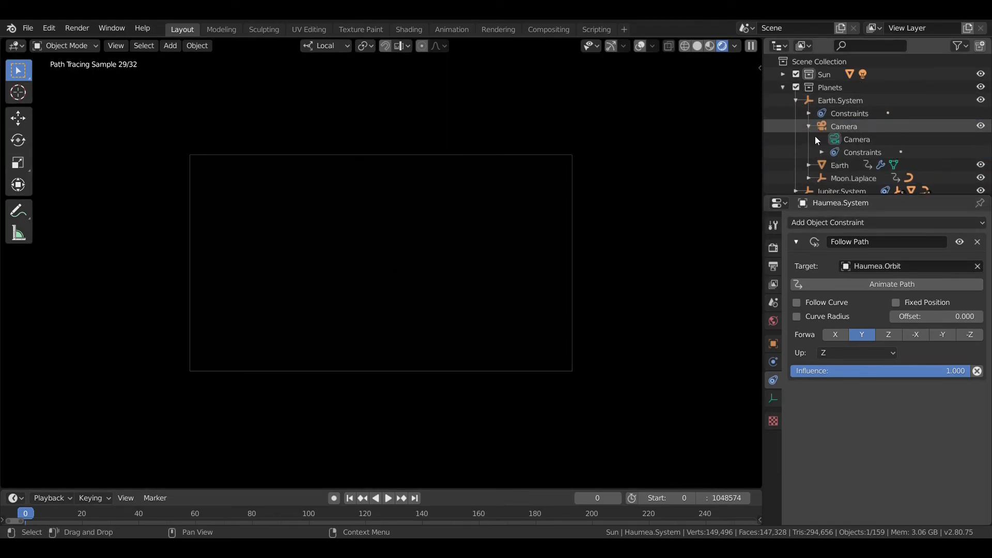
click(810, 126)
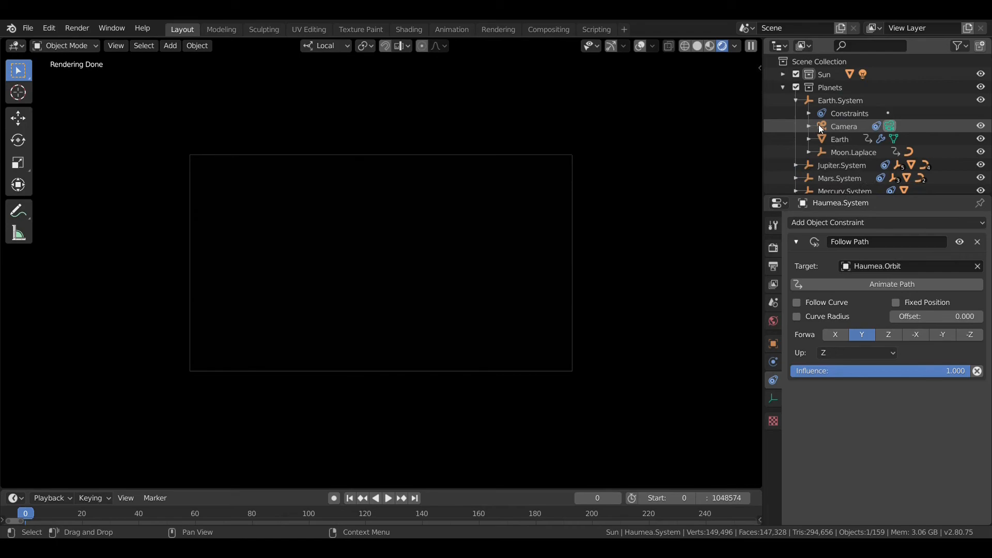
click(827, 126)
click(895, 267)
text(ja)
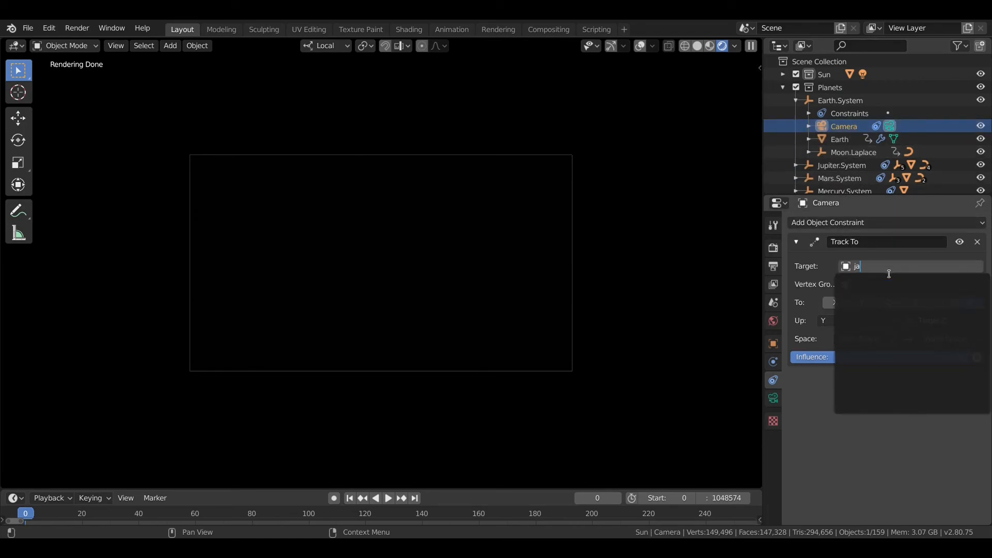
key(BackSpace)
key(BackSpace)
text(ha)
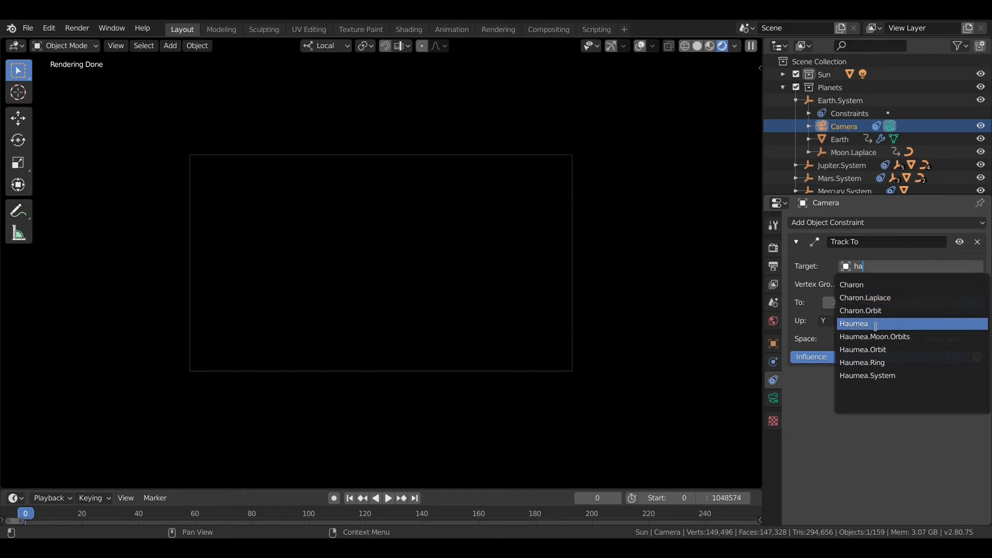
click(875, 327)
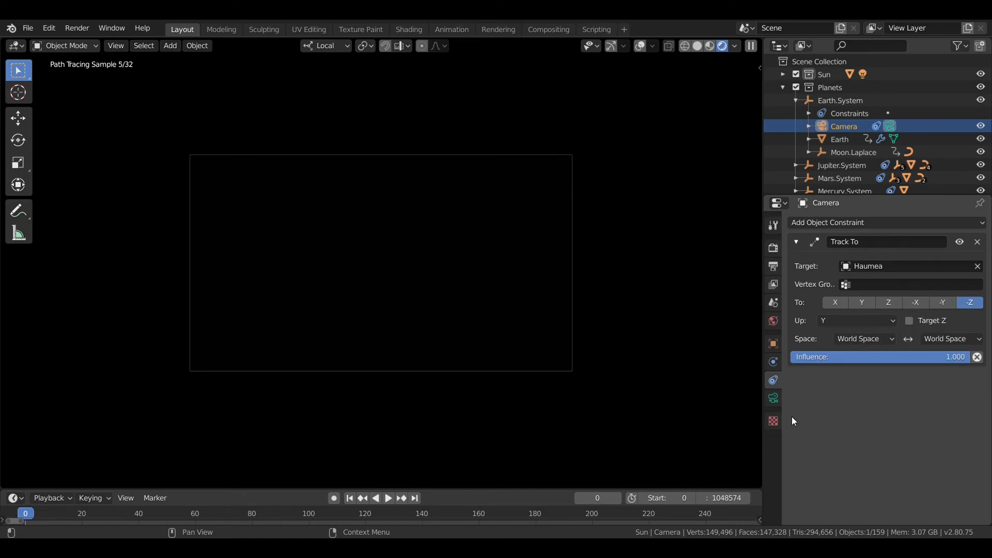
Step: Enable depth of field on the camera with Haumea as the focus object
click(774, 398)
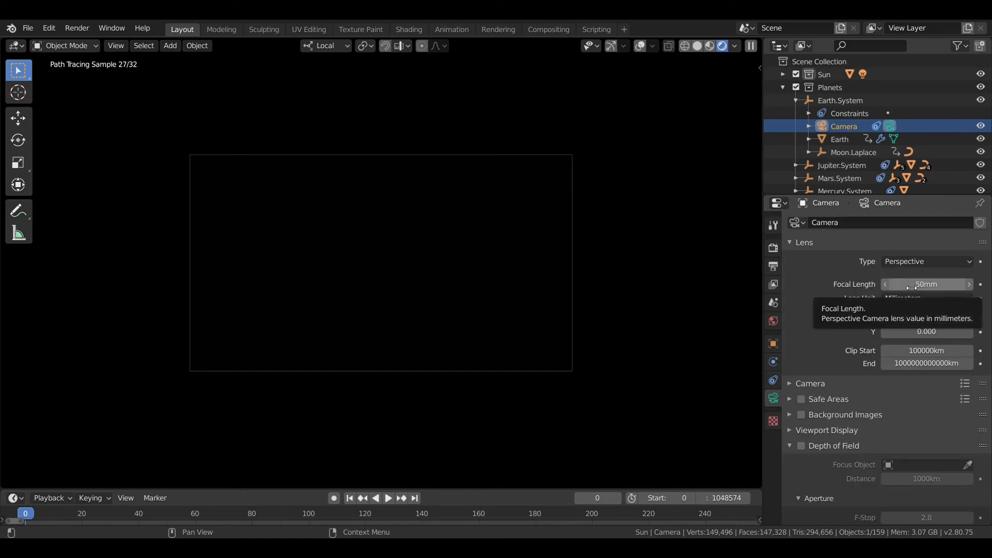
click(802, 446)
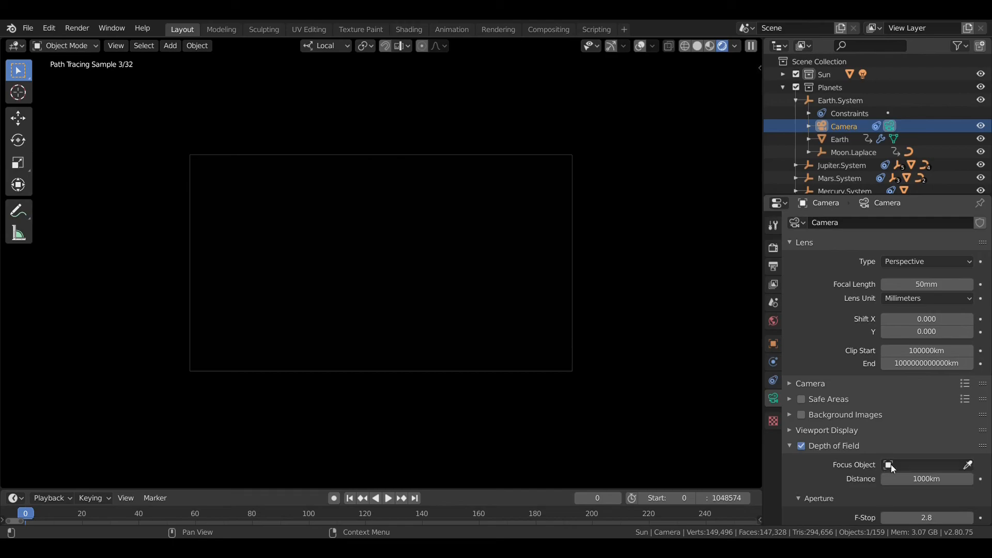
click(896, 466)
text(ha)
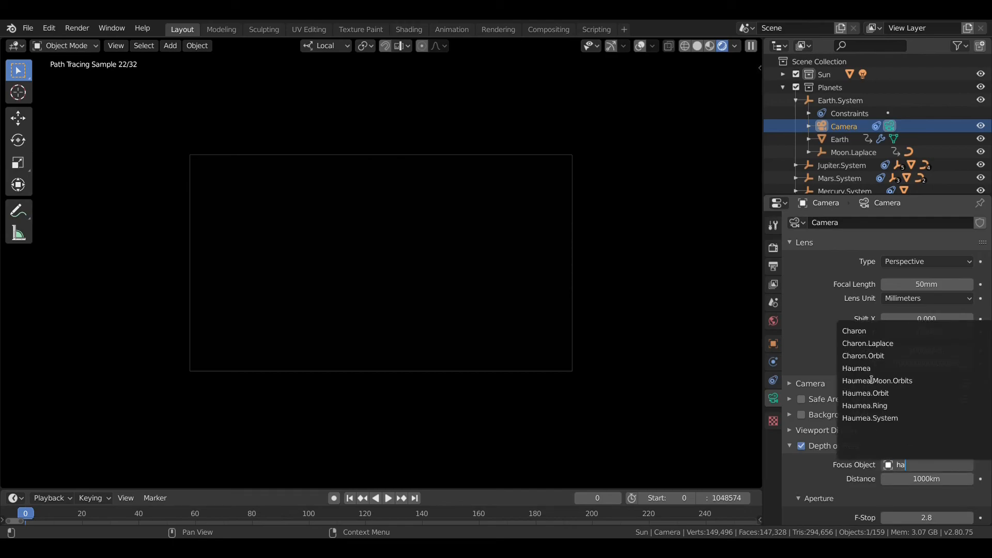
click(872, 368)
Step: Set the camera's focal length to 1000 m and hide the Sun object within the Sun collection
click(932, 289)
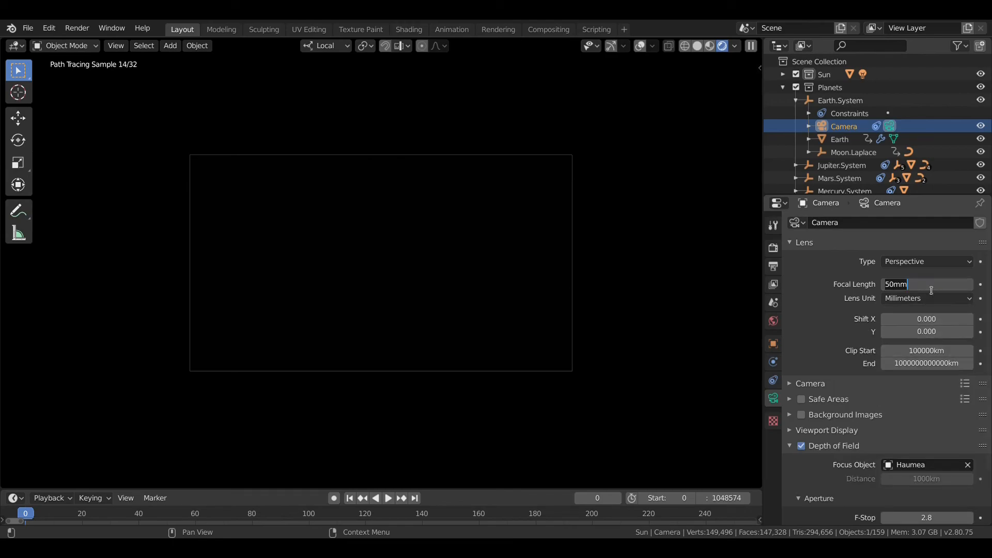
text(1000m)
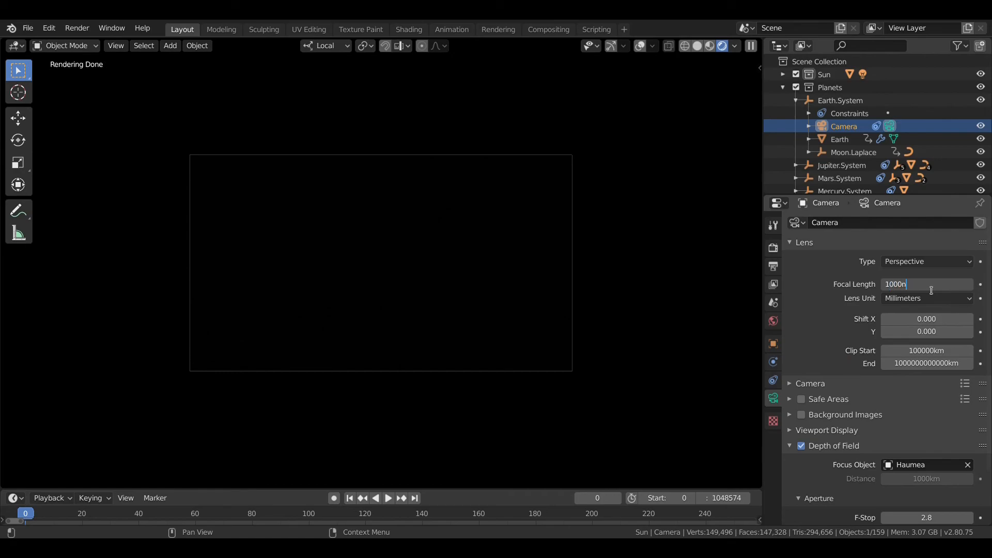
key(BackSpace)
key(Return)
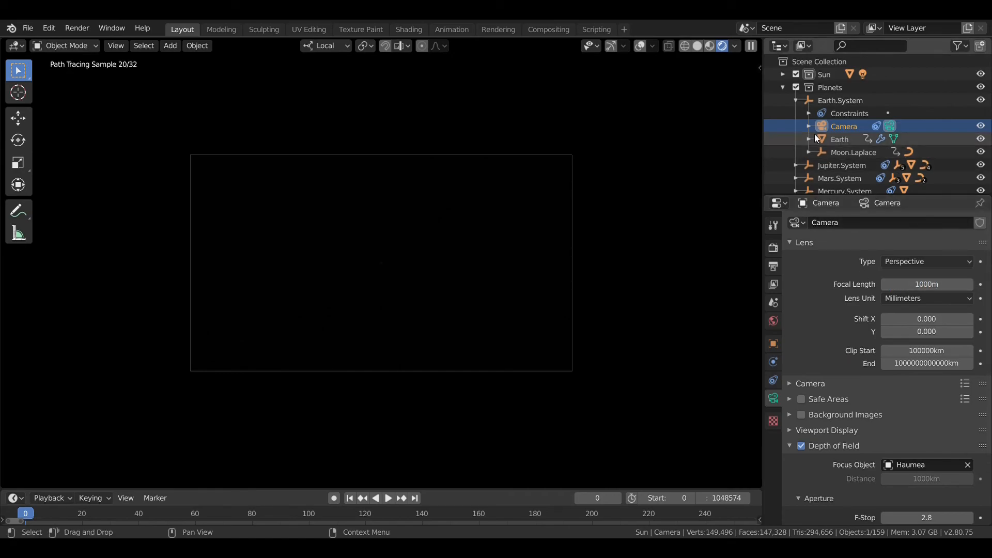
click(783, 72)
click(981, 86)
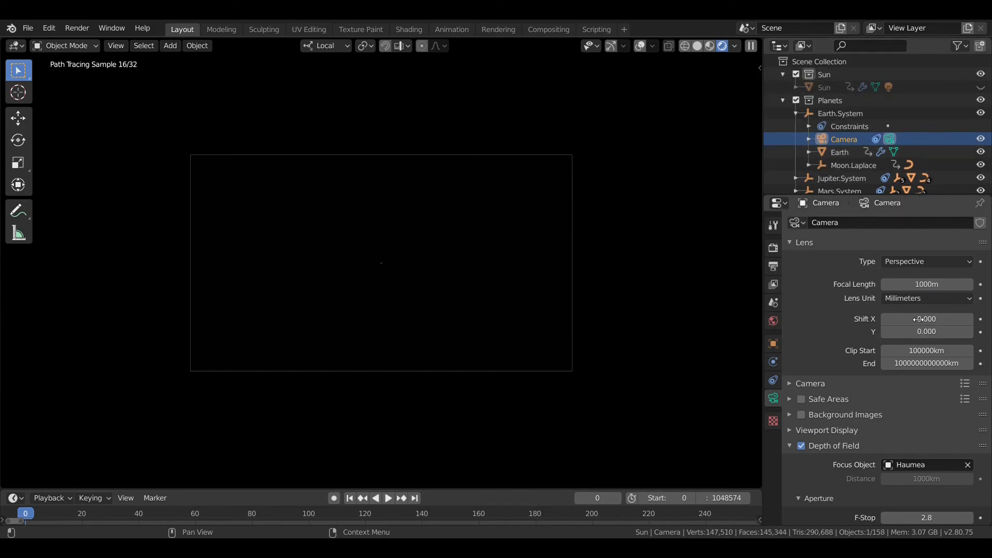
Step: Increase the camera's focal length to 100000 m
click(916, 286)
click(904, 285)
text(00)
key(Return)
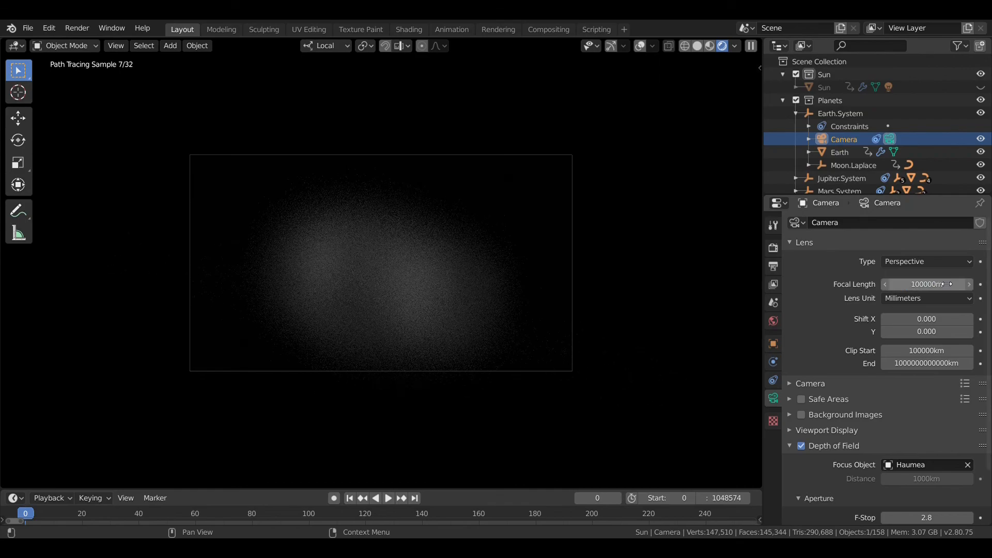
Step: Set the camera's focal length to 25000 m
click(936, 284)
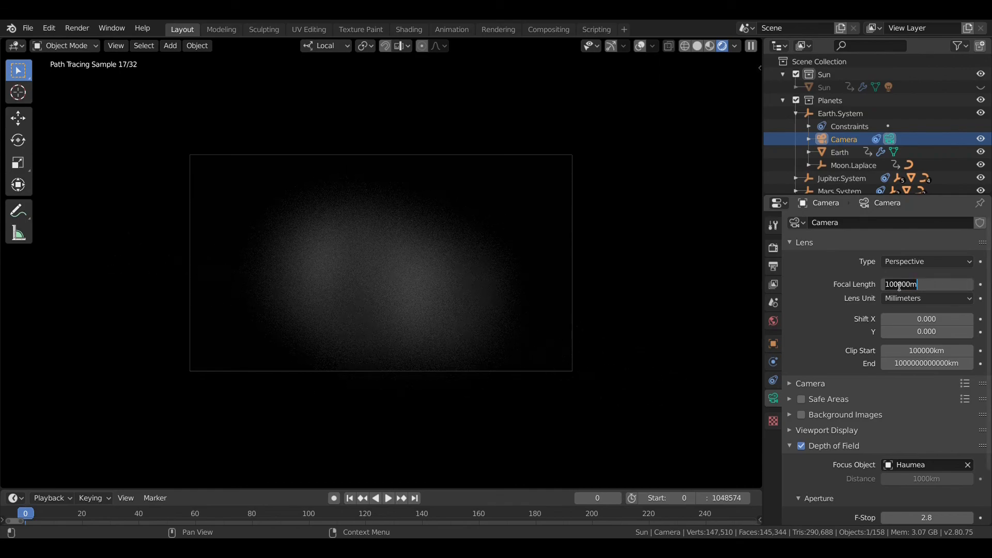
drag(900, 287, 888, 288)
text(25)
key(Return)
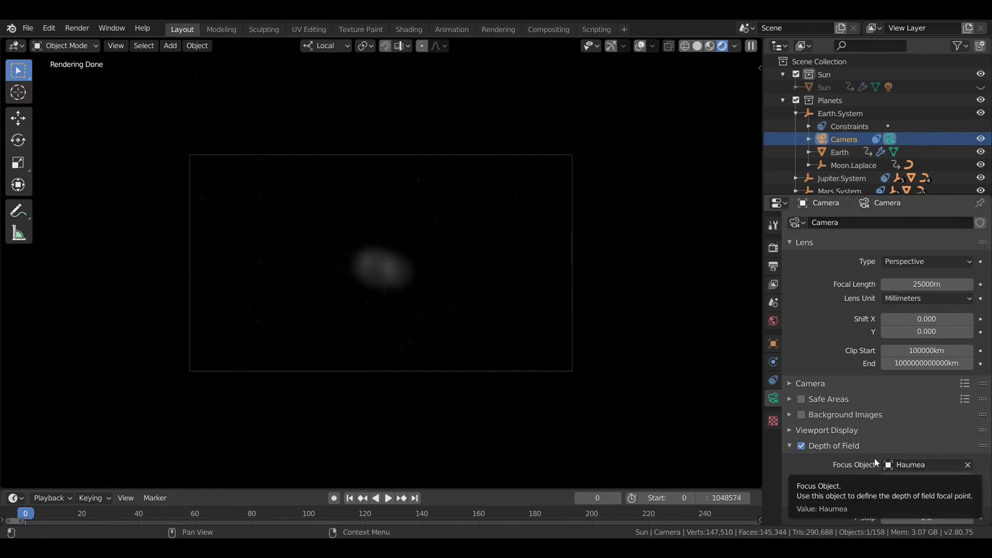
Step: Turn the camera's depth of field off to compare the rendered Haumea, and turn it back on
click(802, 447)
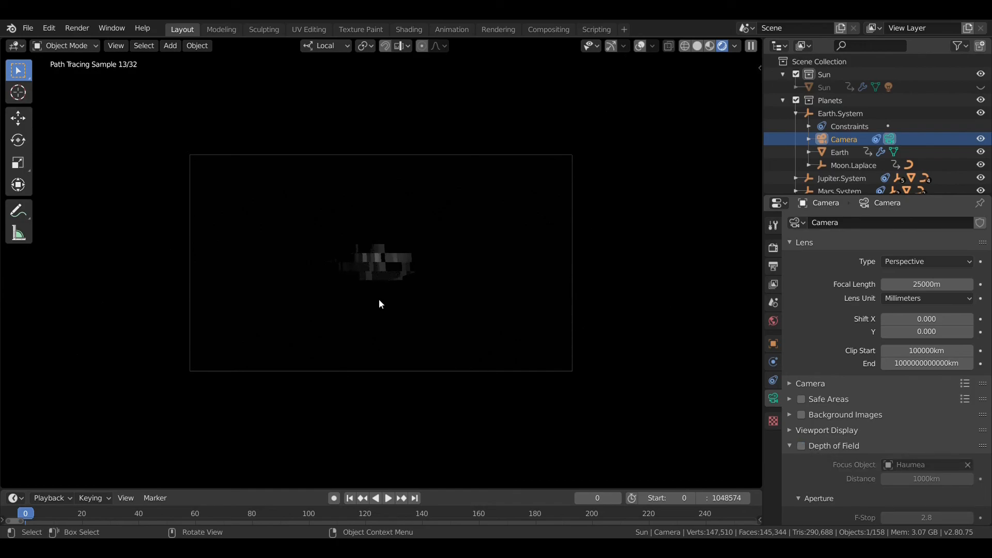
click(802, 447)
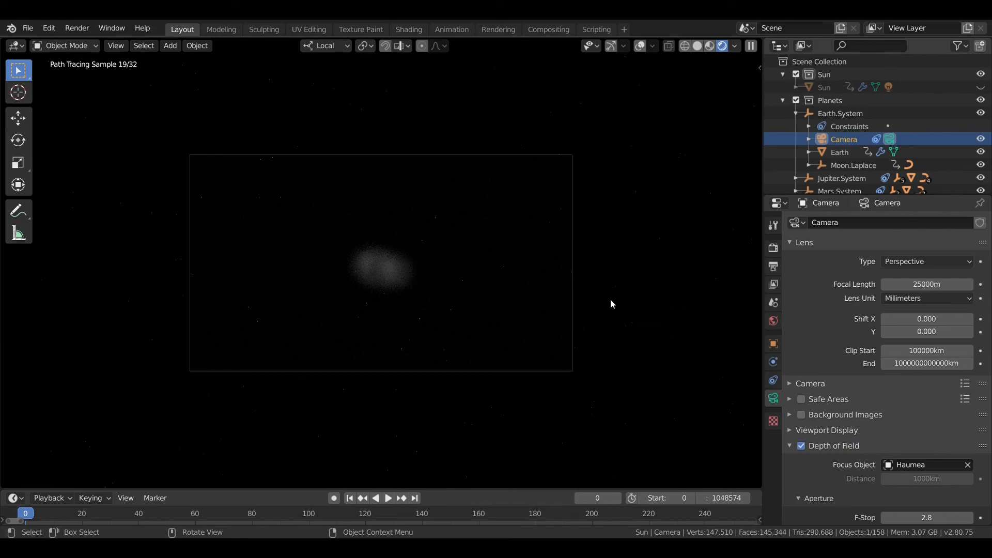
scroll(611, 305, up, 2)
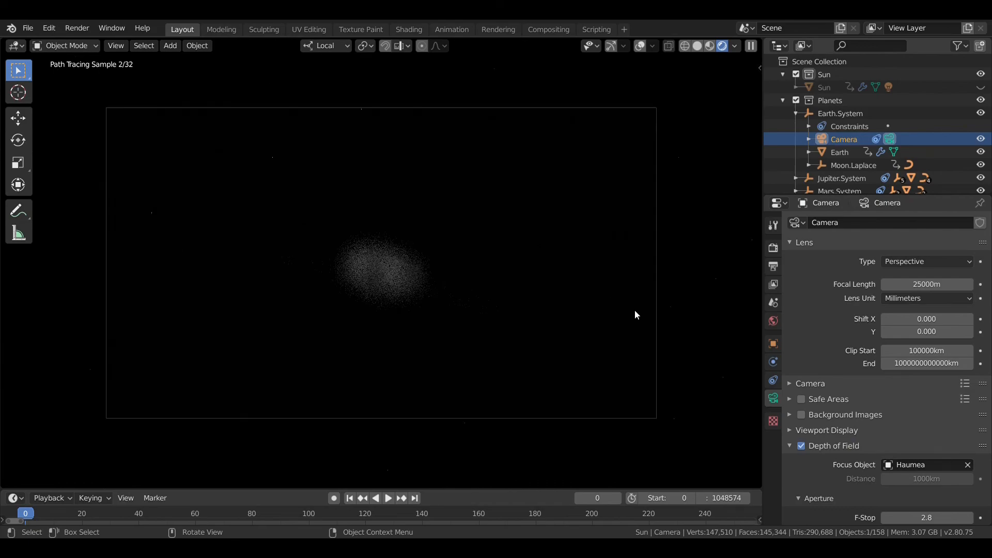